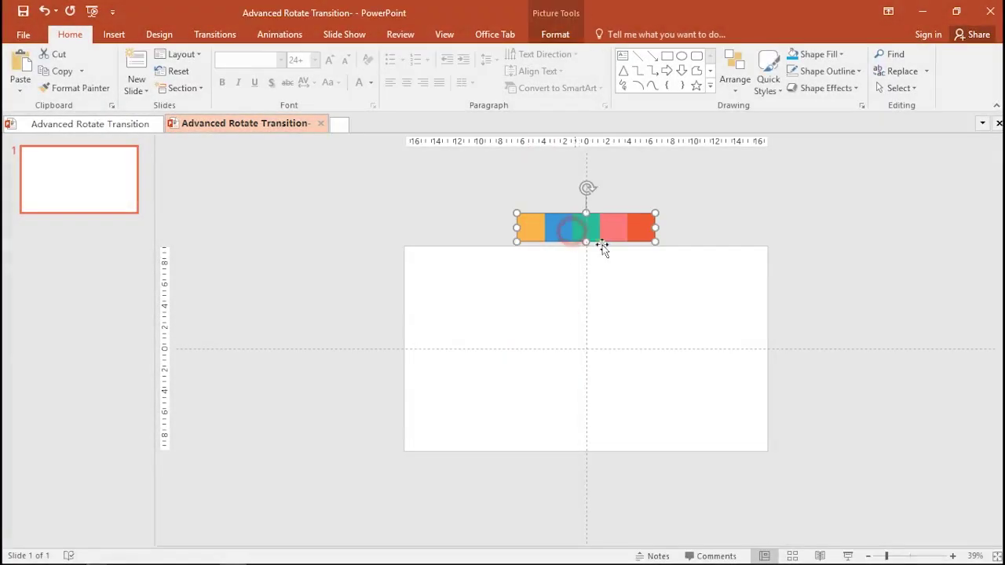
Step: Draw a rectangle and enlarge it to cover the entire slide
left_click(705, 179)
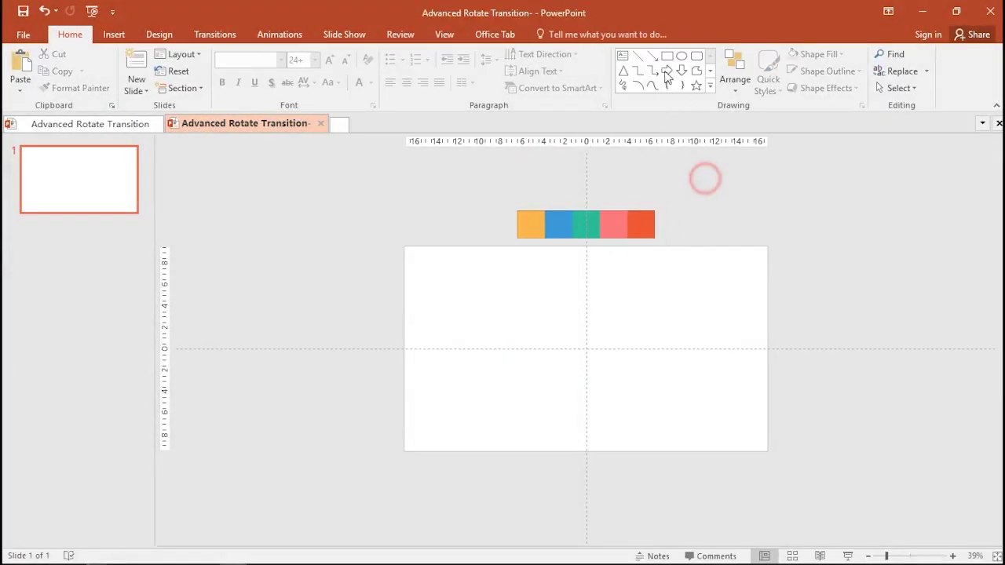
left_click_drag(431, 259, 767, 450)
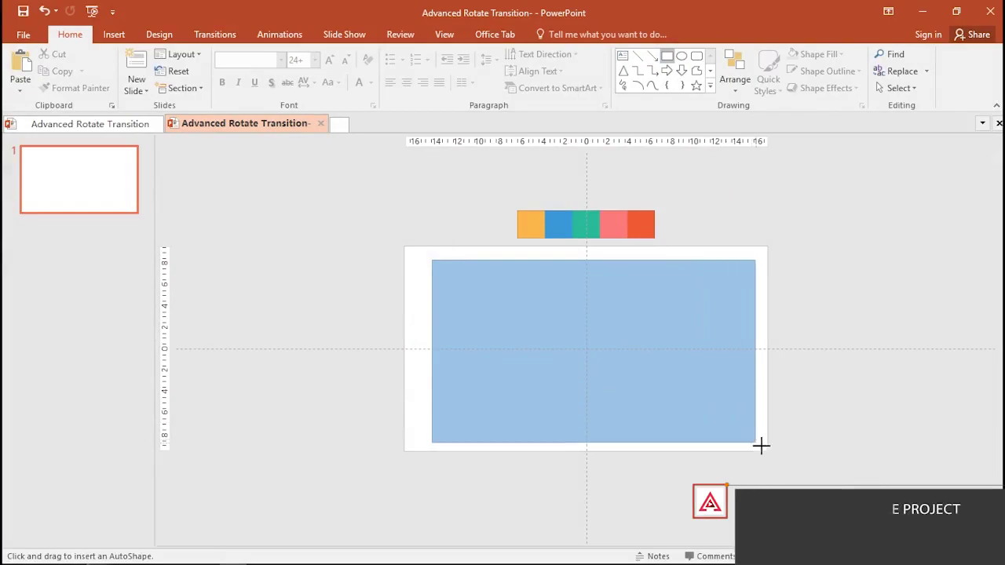
left_click_drag(431, 259, 403, 246)
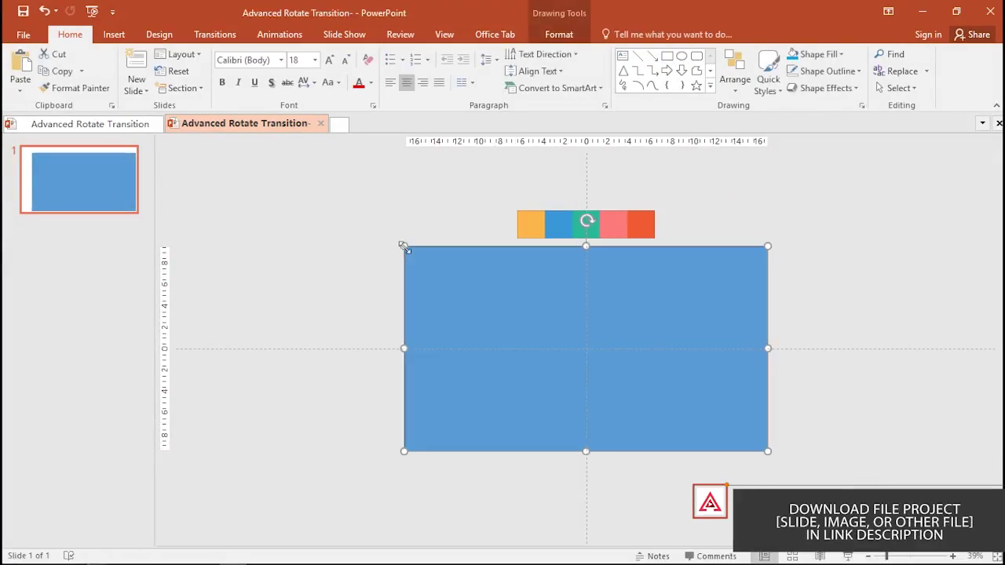
Step: Fill the rectangle with the colour strip's orange using the eyedropper, and remove its outline
left_click(559, 35)
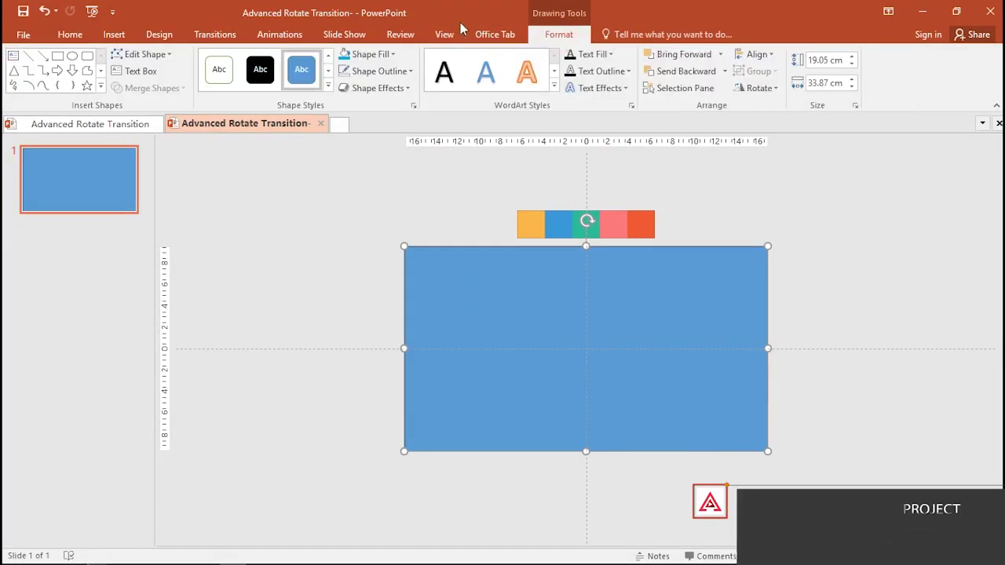
left_click(369, 54)
left_click(395, 223)
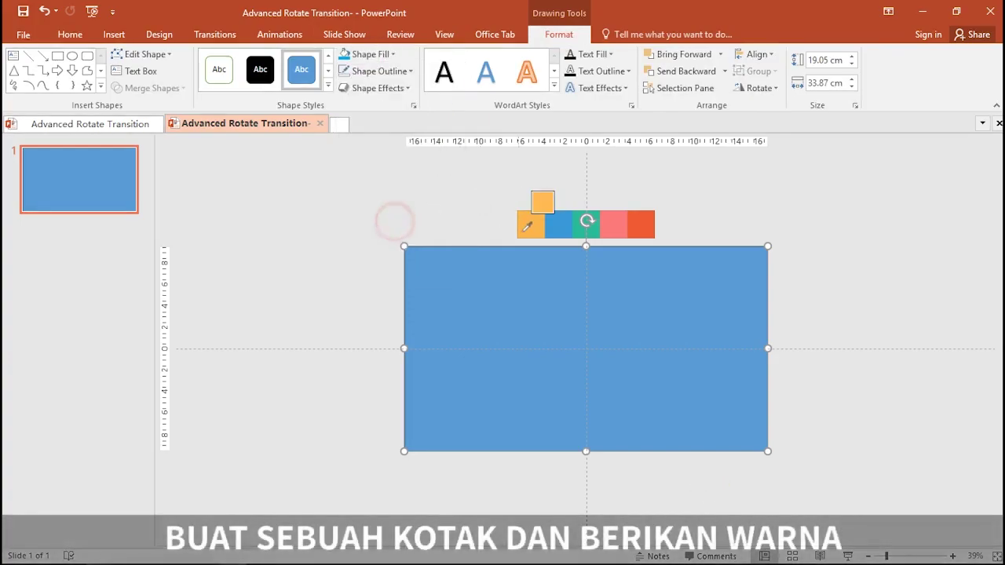
left_click(528, 227)
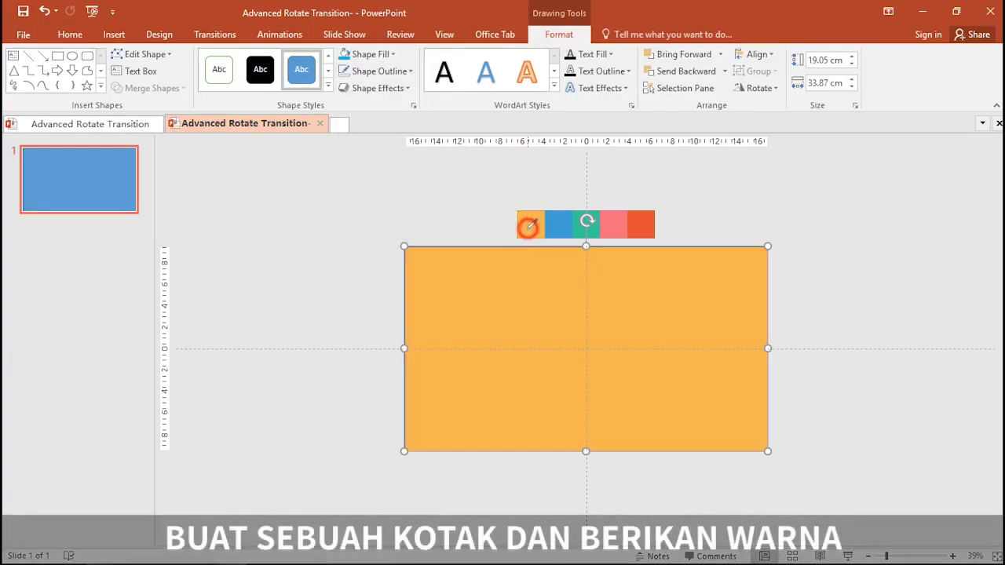
left_click(379, 71)
left_click(372, 227)
left_click(279, 36)
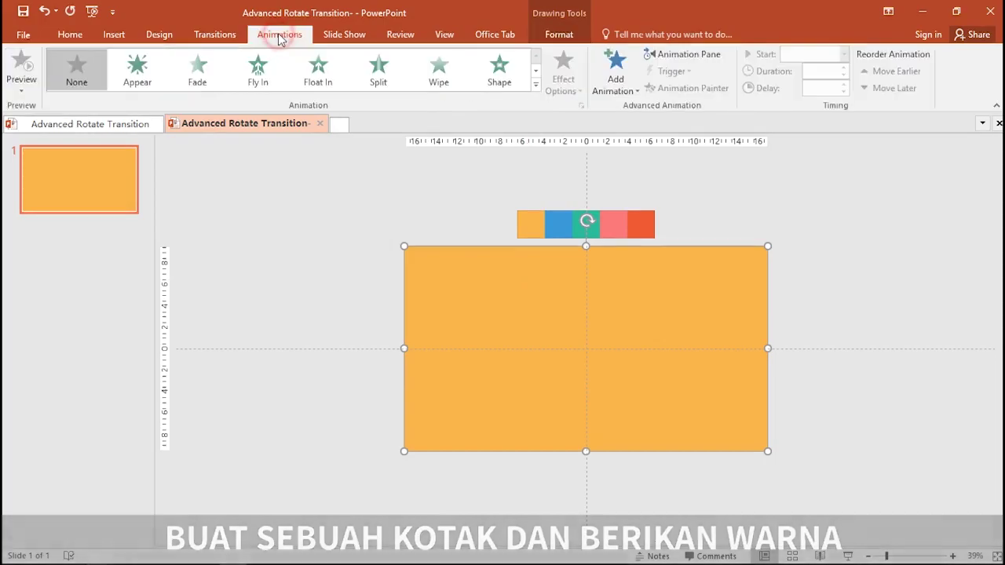
left_click(544, 33)
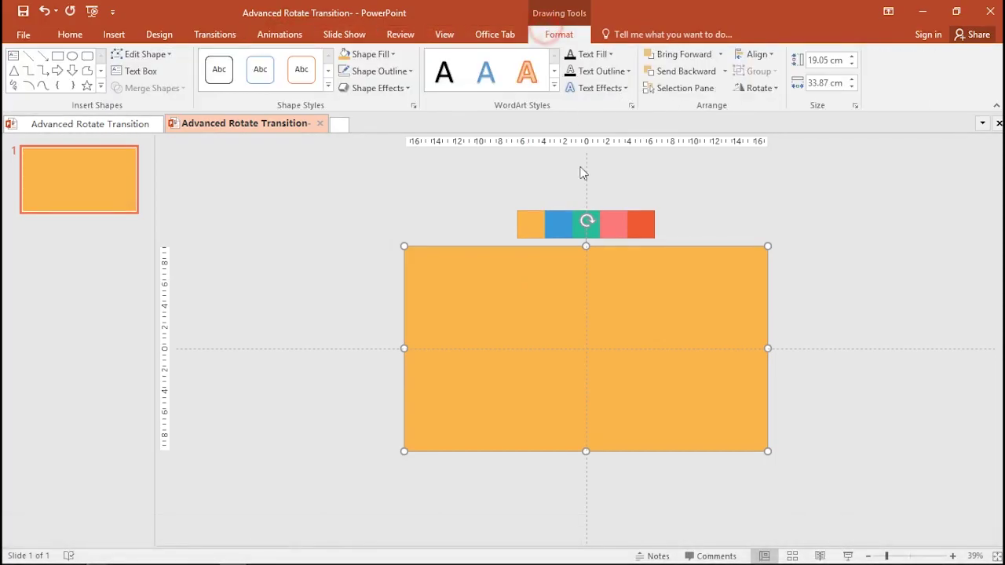
Step: Copy and paste the orange rectangle to make a duplicate
right_click(617, 310)
left_click(646, 62)
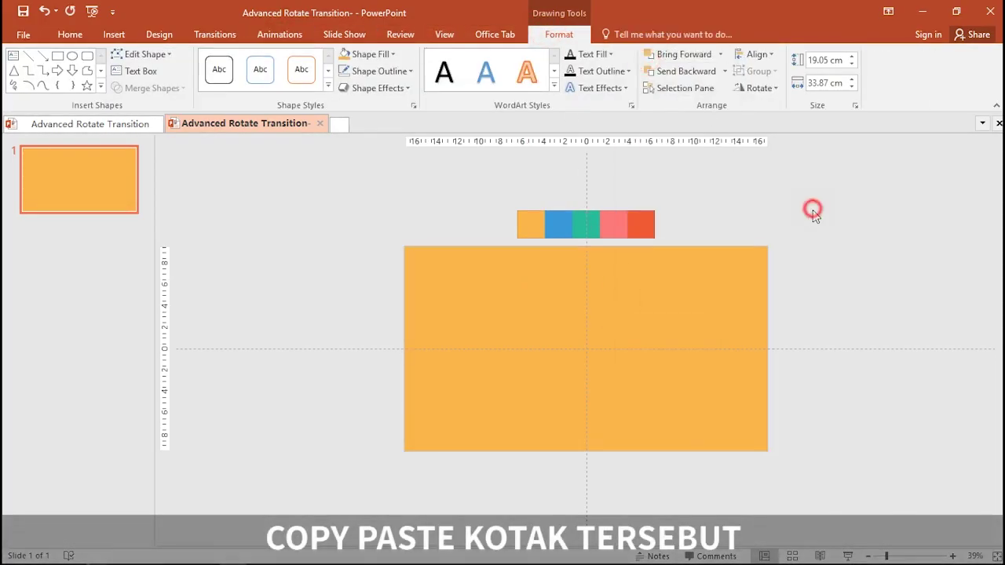
right_click(812, 210)
left_click(846, 237)
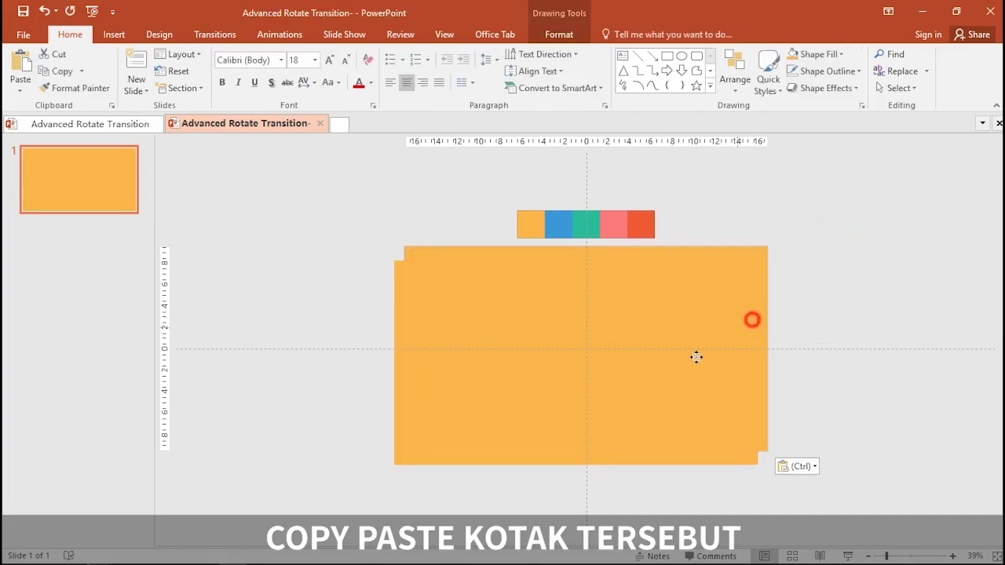
Step: Place the copy below-left so its top-right corner touches the slide's bottom-left corner
left_click_drag(695, 359, 626, 415)
left_click(877, 556)
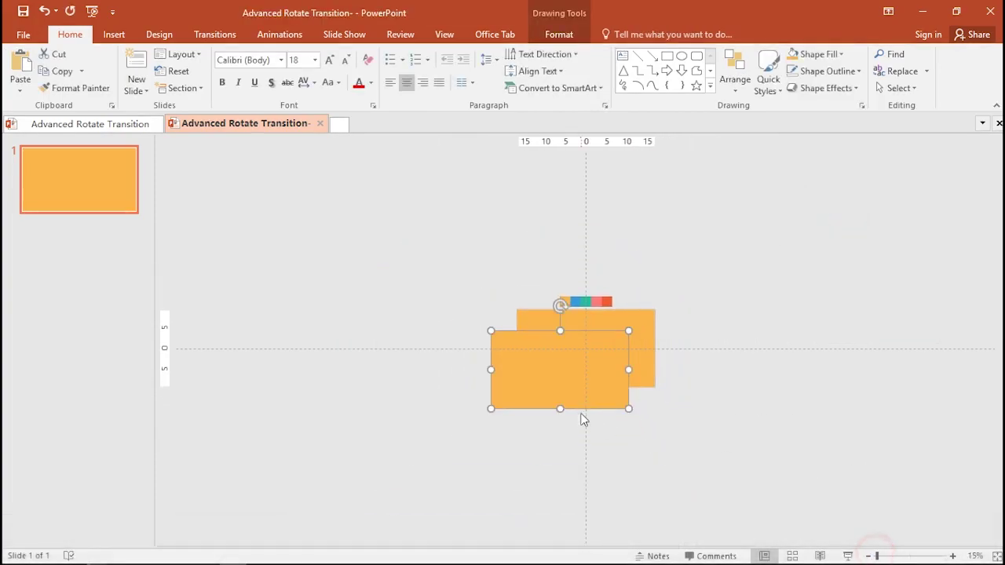
left_click_drag(570, 384, 715, 314)
left_click_drag(628, 345, 491, 422)
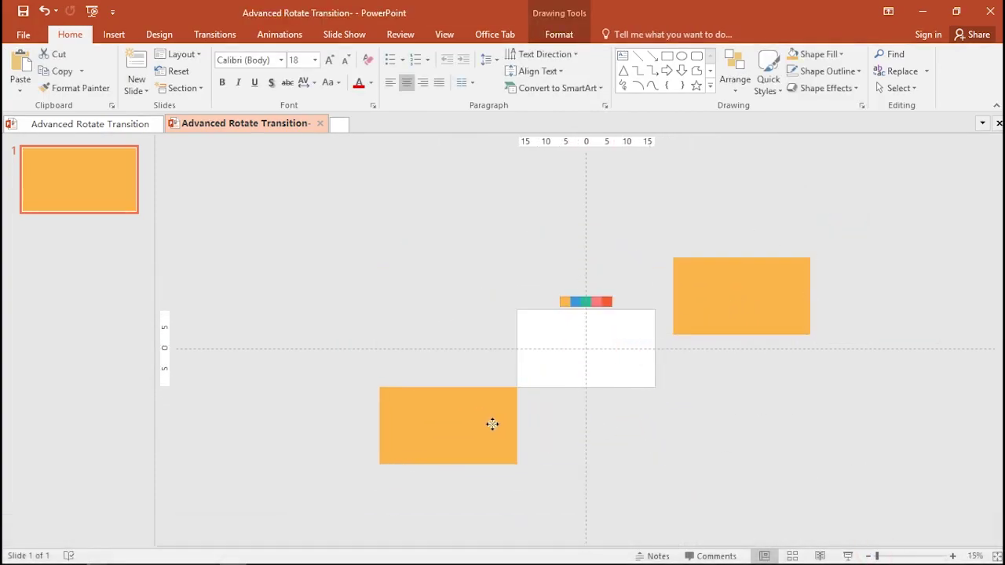
mouse_move(761, 289)
left_mouse_down()
mouse_move(605, 340)
mouse_move(656, 351)
left_mouse_up()
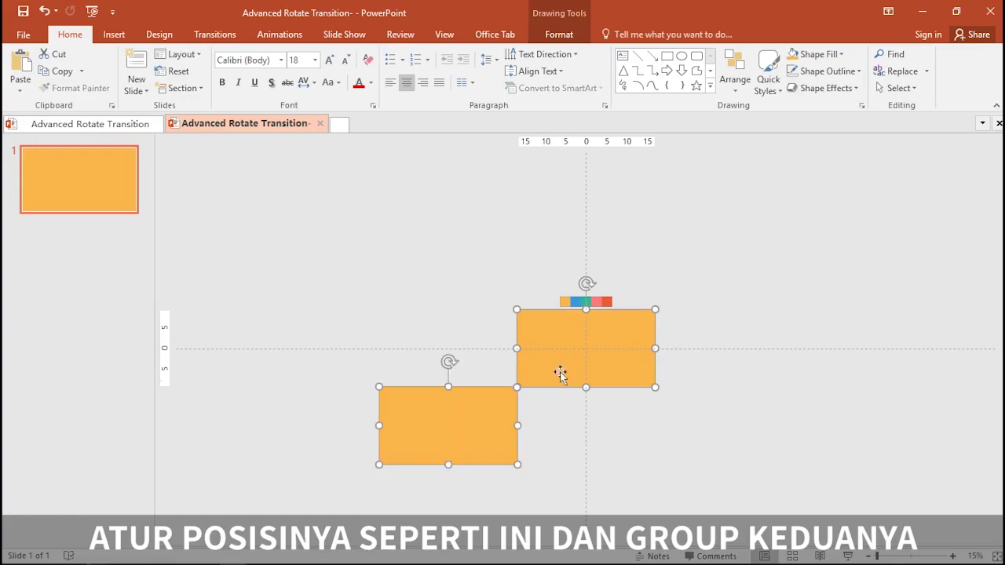
Step: Group the two orange rectangles together
left_click(557, 34)
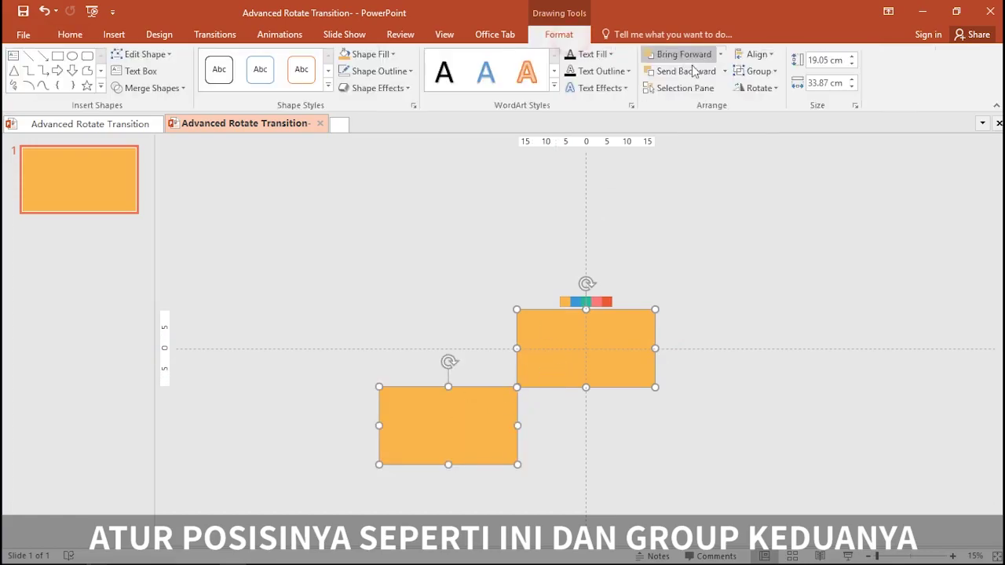
left_click(759, 71)
left_click(766, 90)
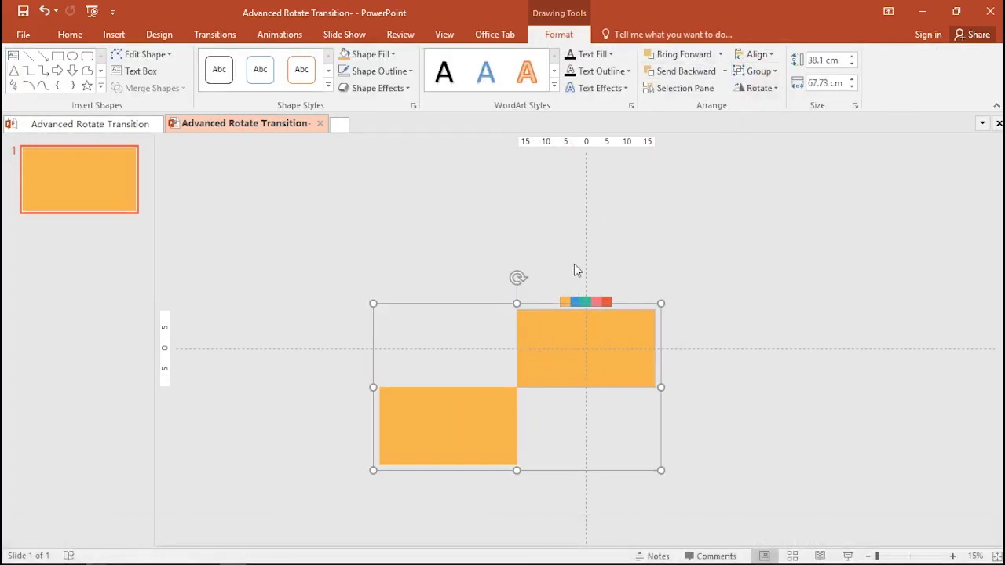
Step: Set the slide-covering rectangle inside the group to No Fill, then reselect the whole group
left_click(577, 351)
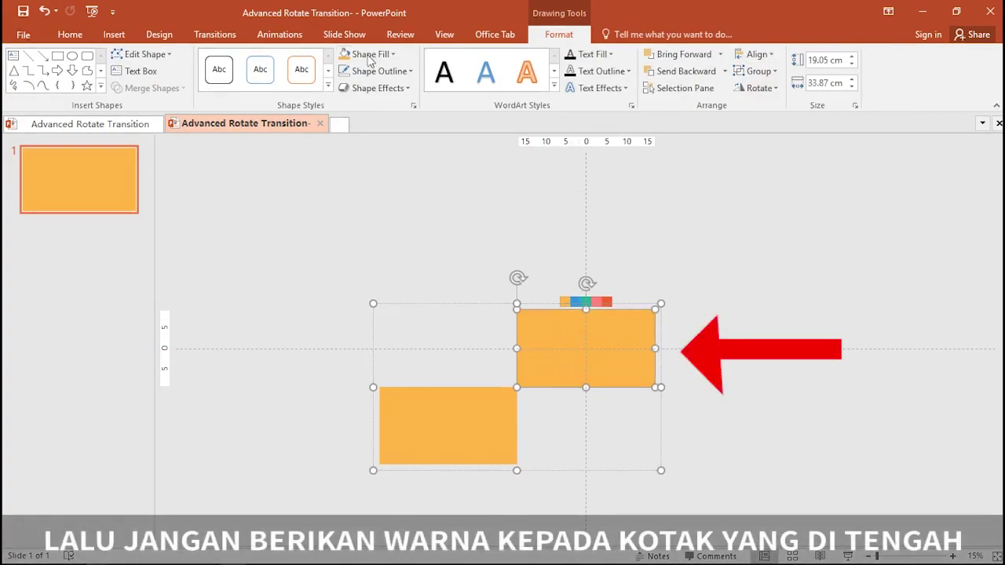
left_click(369, 59)
left_click(361, 210)
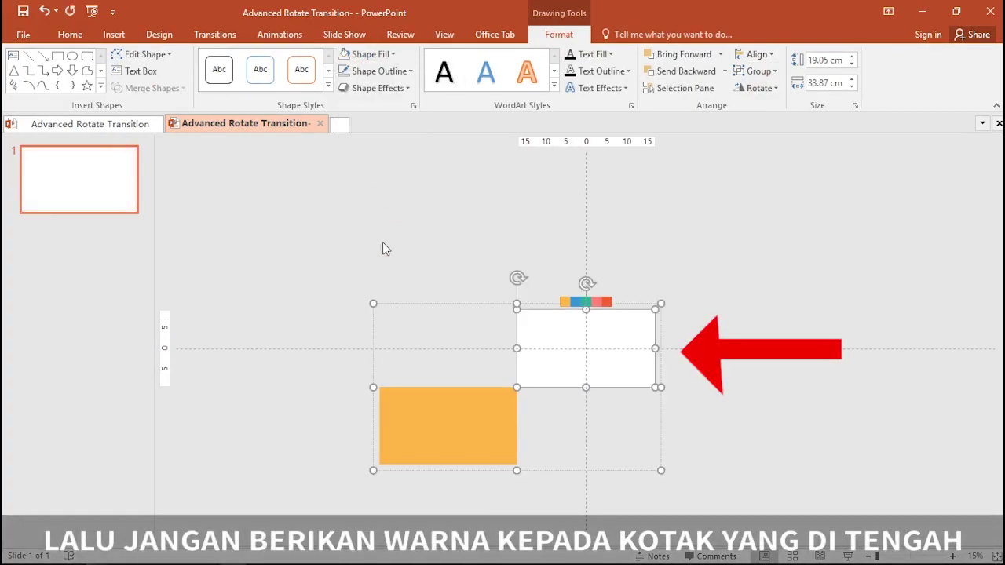
left_click(422, 304)
left_click(438, 401)
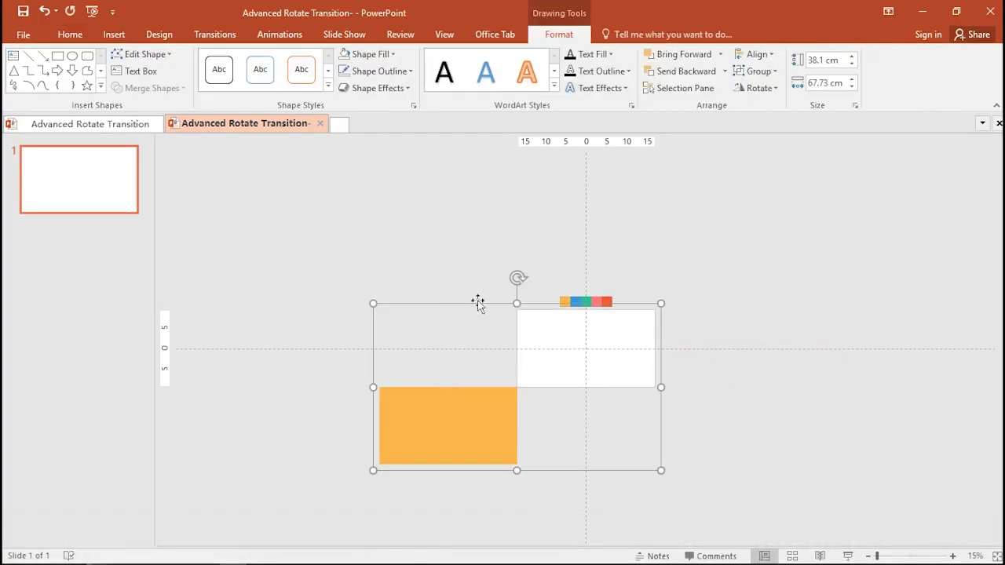
Step: Add a Spin emphasis animation to the rectangle group and open Group 6's Spin settings
left_click(285, 37)
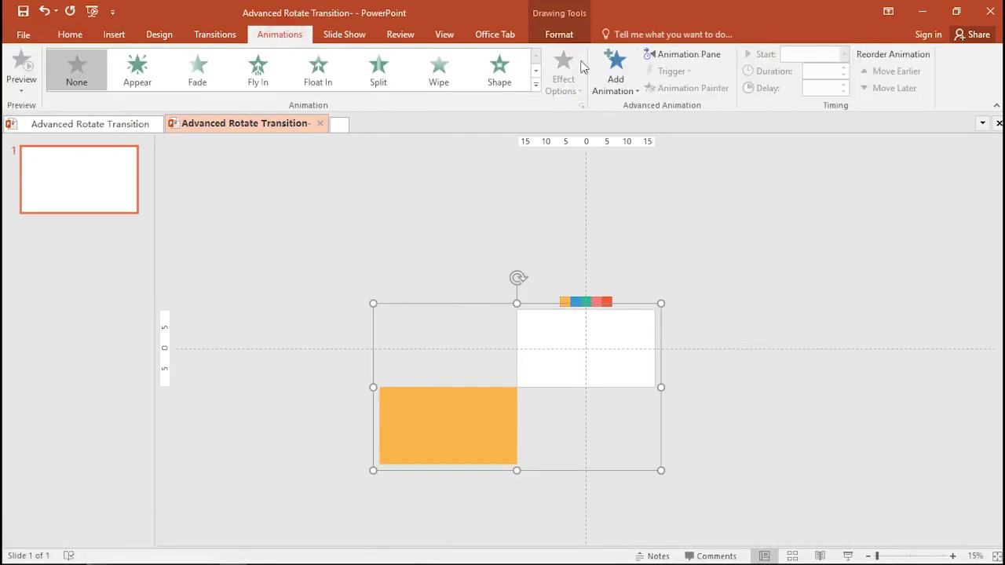
left_click(614, 72)
left_click(669, 492)
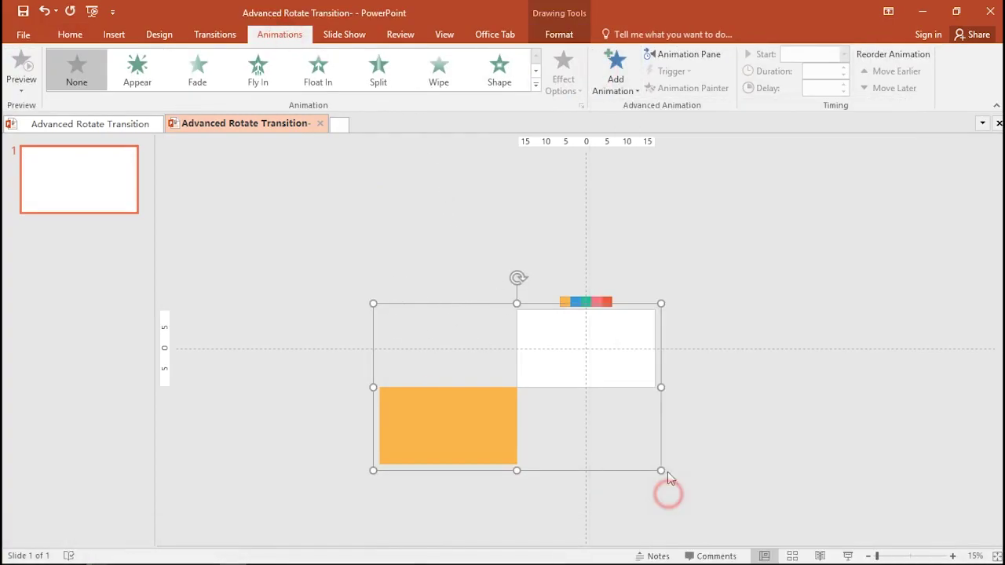
left_click_drag(467, 131, 763, 162)
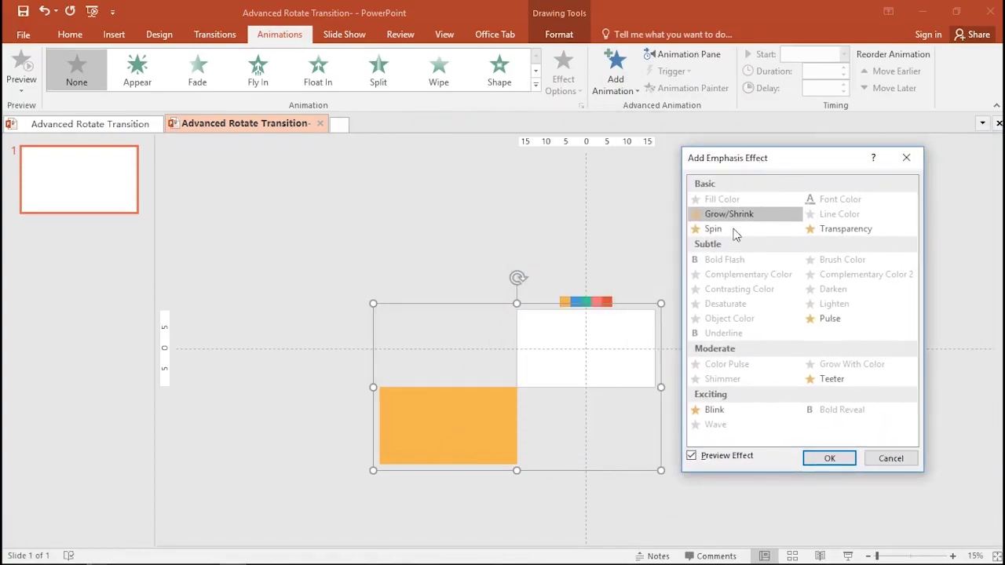
left_click(713, 227)
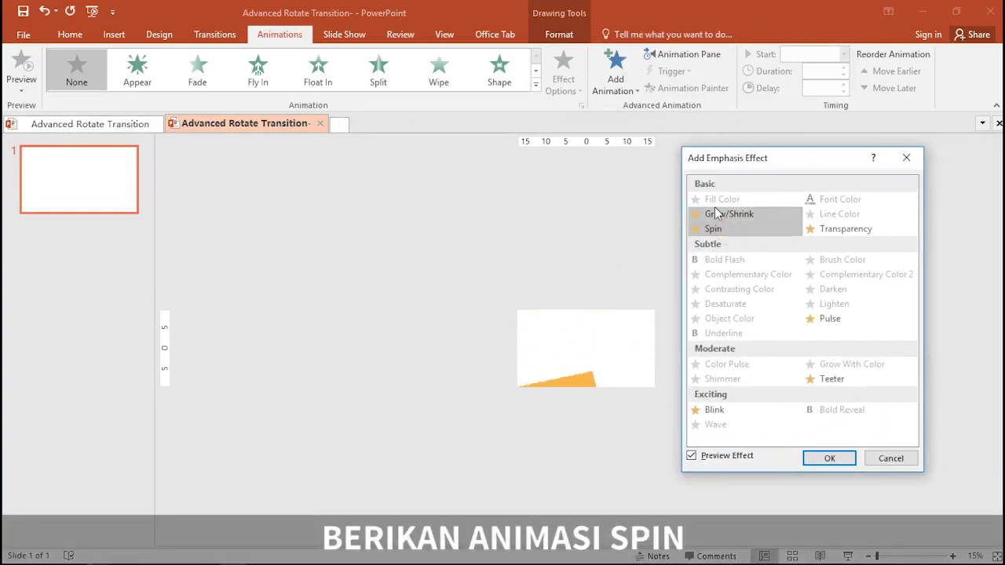
left_click(826, 454)
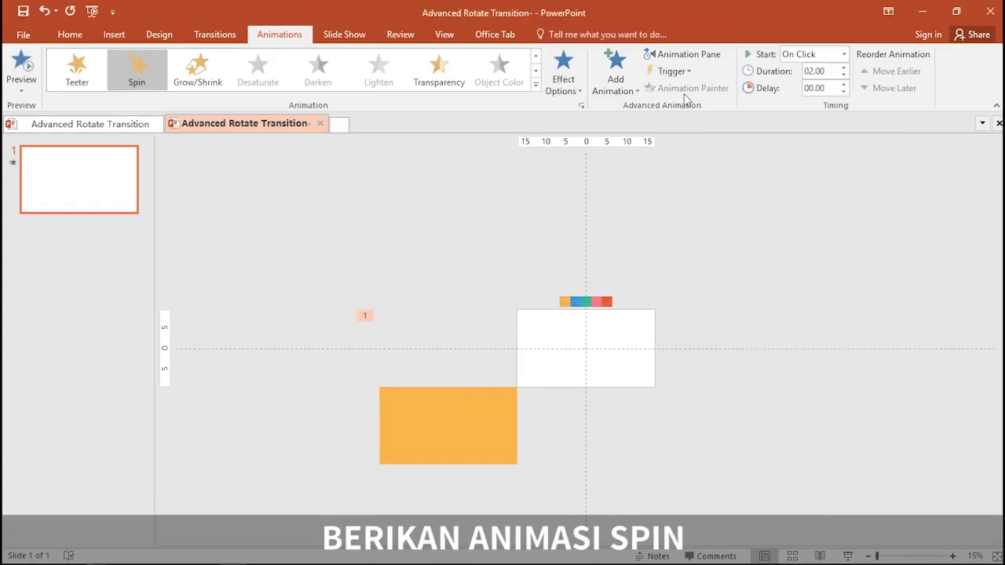
left_click(679, 57)
double_click(911, 178)
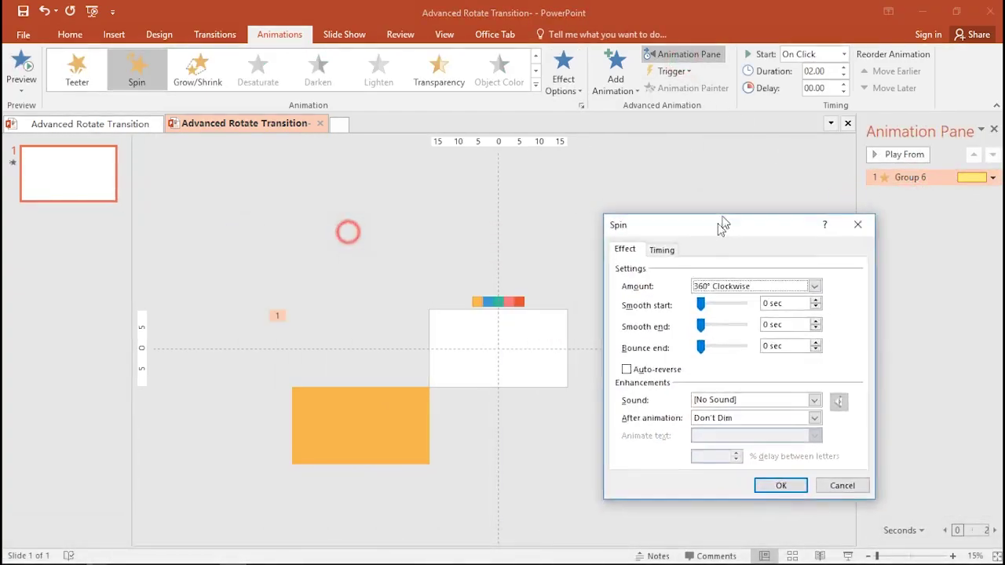
Step: Set Group 6's spin amount to Half Spin and its duration to Very Fast
left_click_drag(348, 233, 675, 191)
left_click(709, 253)
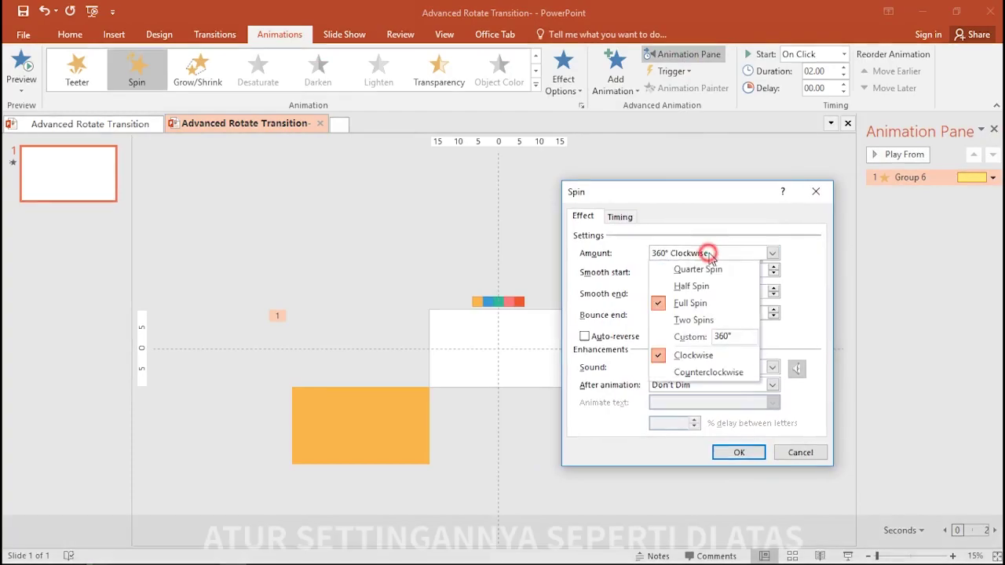
left_click(696, 289)
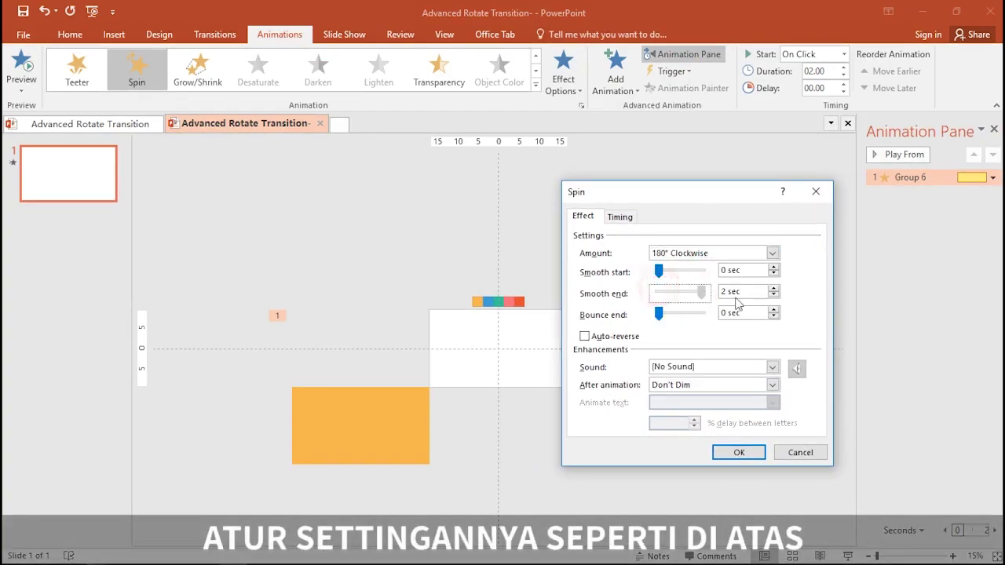
left_click(620, 216)
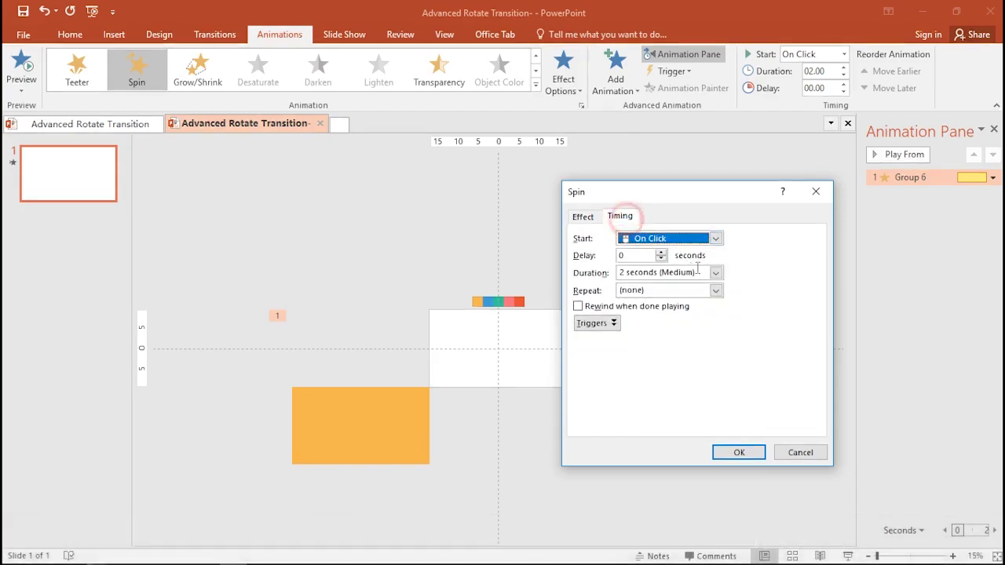
left_click(715, 274)
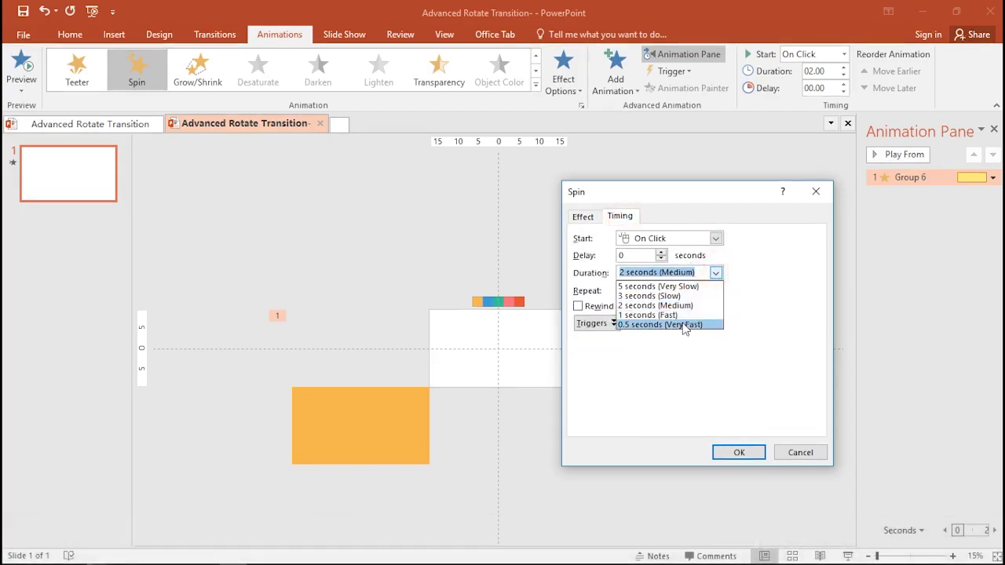
left_click(686, 325)
left_click(738, 454)
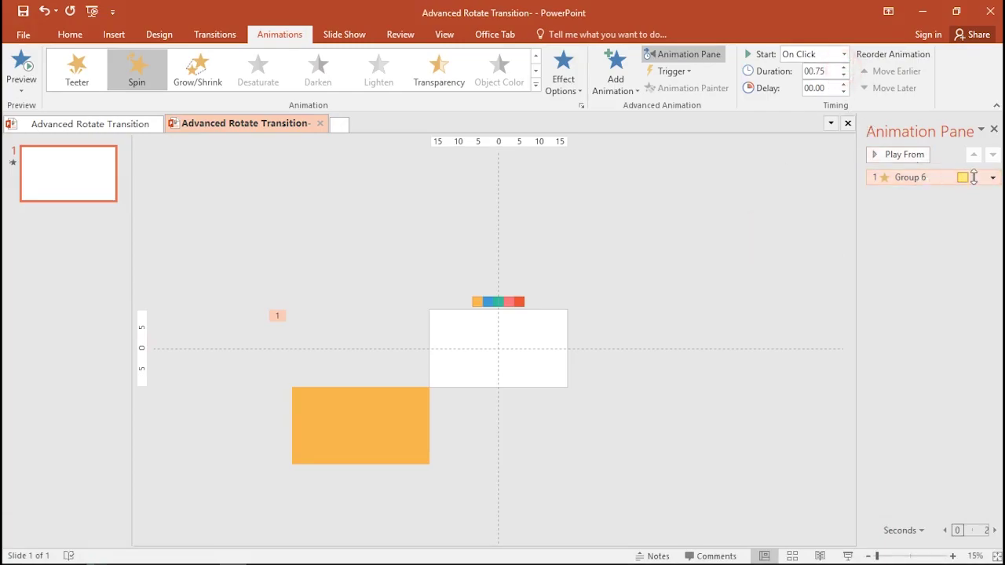
Step: Make Group 6's 0.75-second spin start With Previous
left_click(944, 209)
left_click(895, 154)
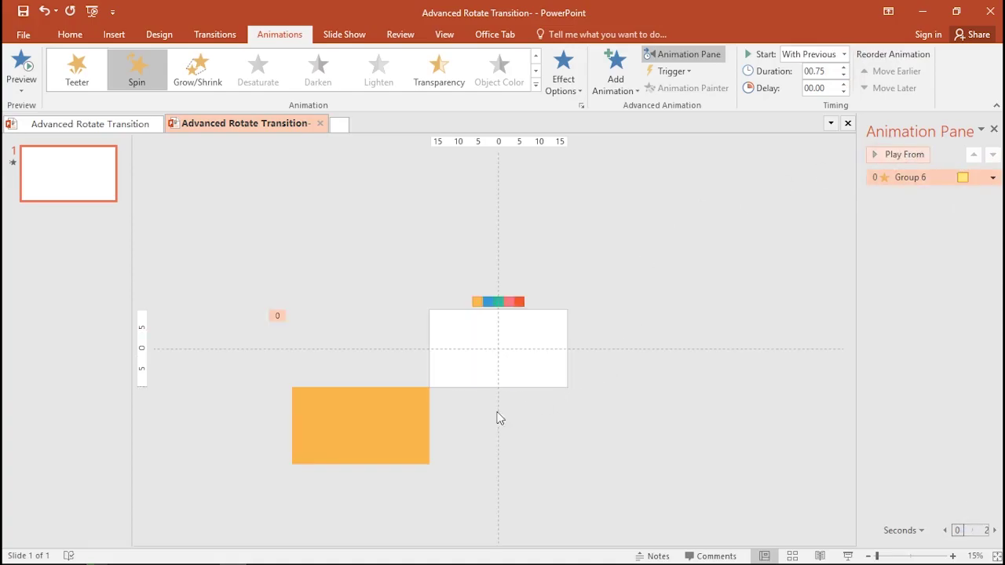
left_click(416, 445)
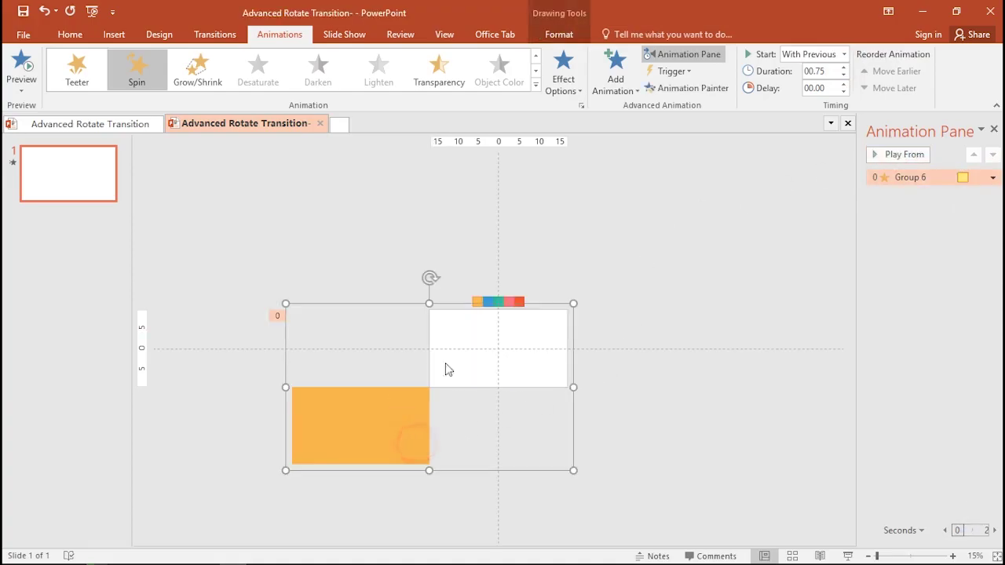
Step: Copy and paste the orange rectangle group
right_click(576, 431)
left_click(606, 256)
right_click(644, 281)
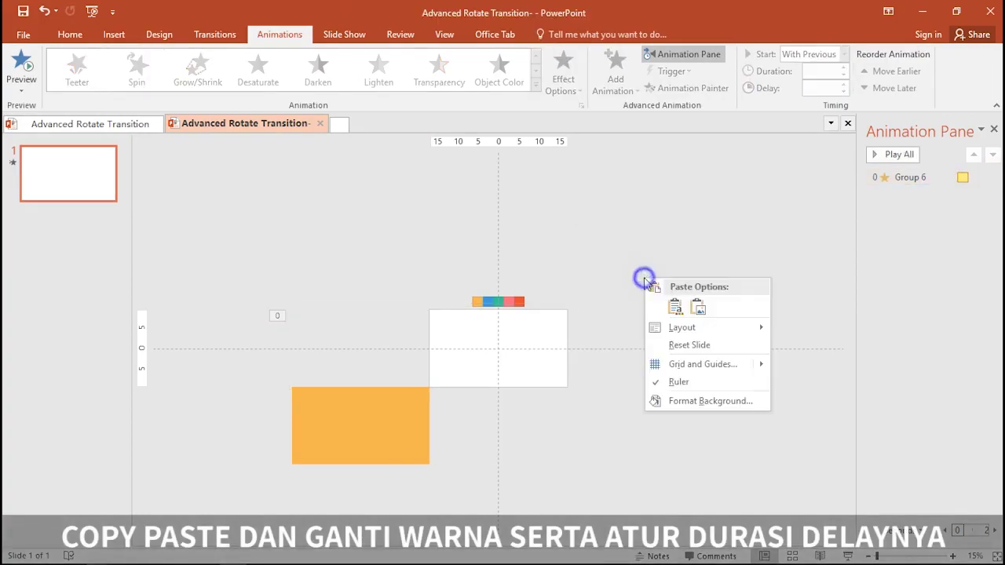
left_click(680, 310)
mouse_move(579, 366)
left_mouse_down()
mouse_move(752, 345)
mouse_move(610, 348)
left_mouse_up()
Step: Recolour the copy's rectangle blue with the eyedropper and stack it over the orange rectangle
left_click(568, 406)
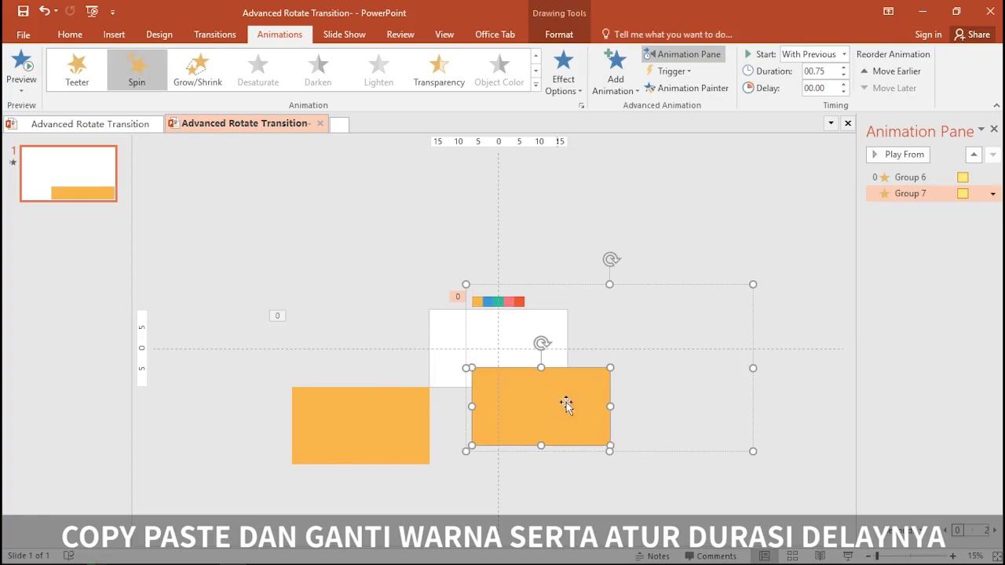
left_click(556, 36)
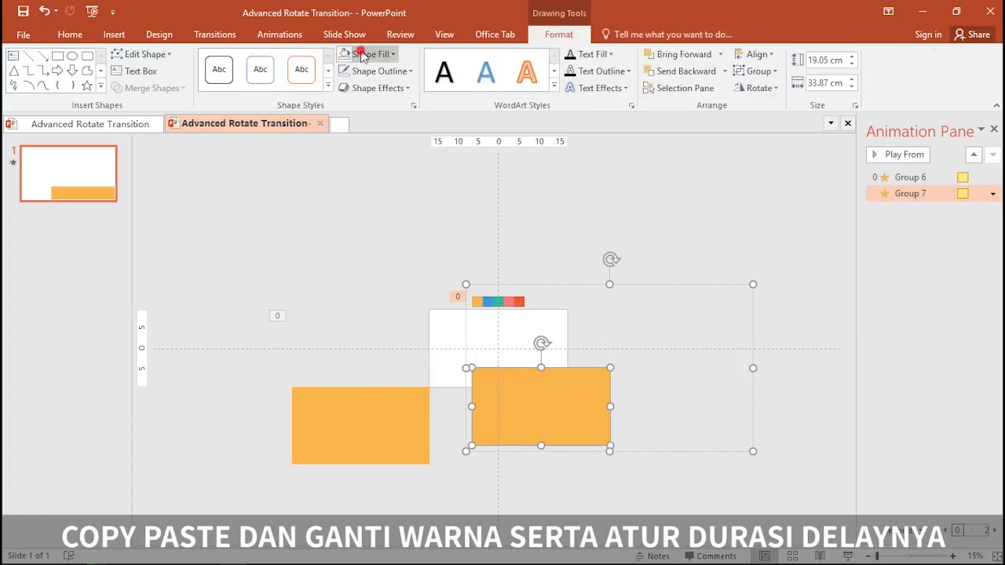
left_click(369, 54)
left_click(394, 250)
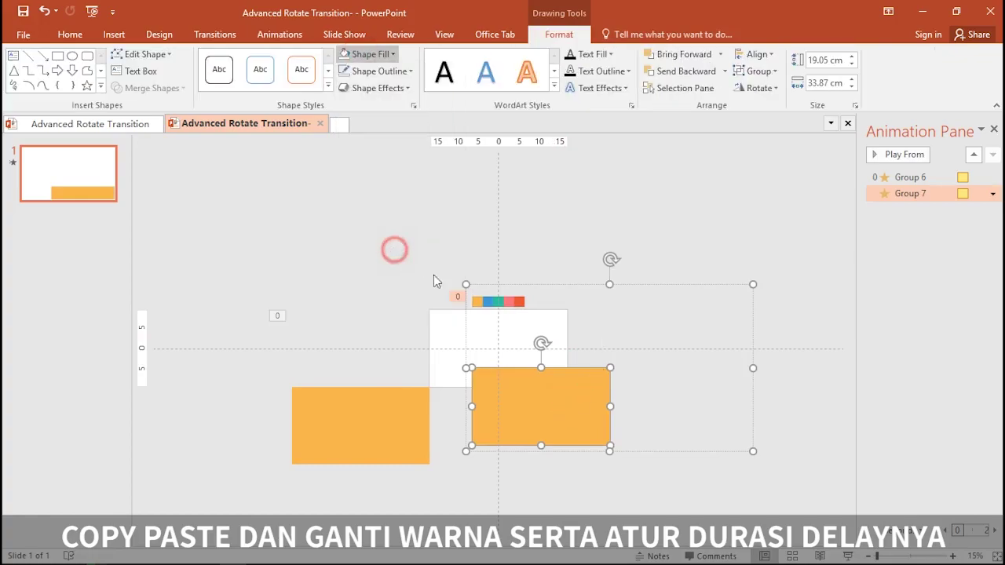
left_click(487, 301)
left_click_drag(751, 346, 576, 364)
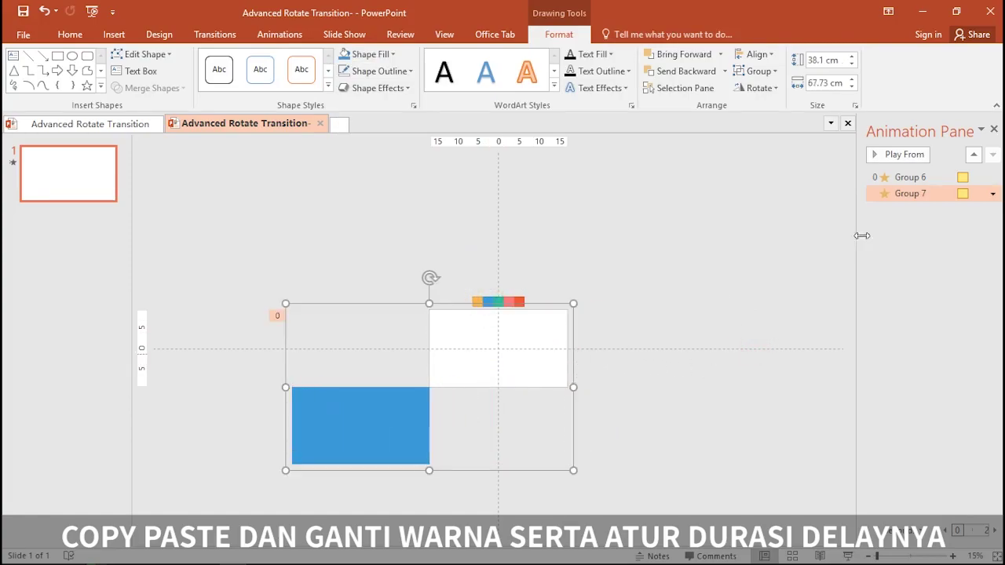
Step: Preview all the slide's animations with Play All, then stop
left_click(943, 216)
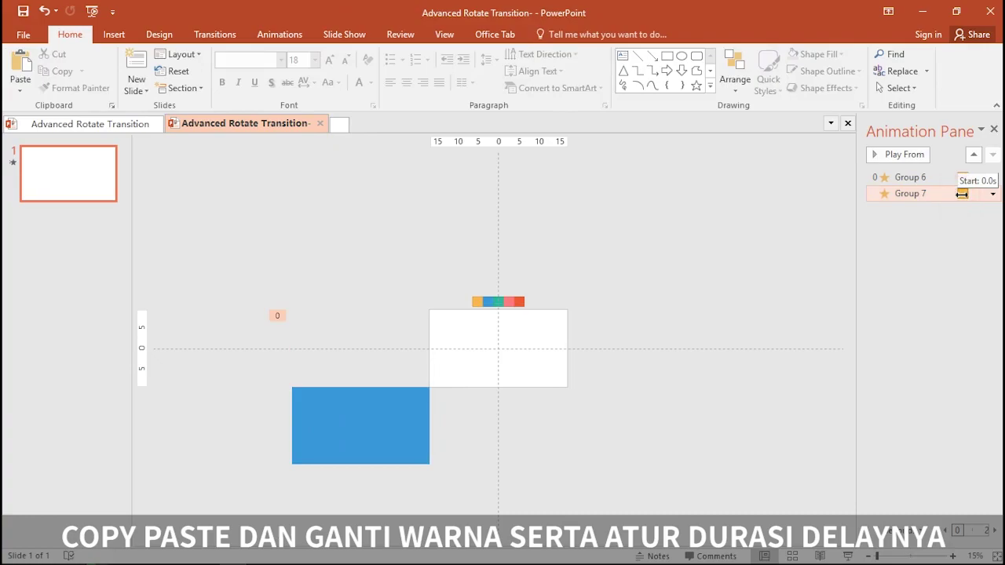
left_click(699, 242)
left_click(878, 154)
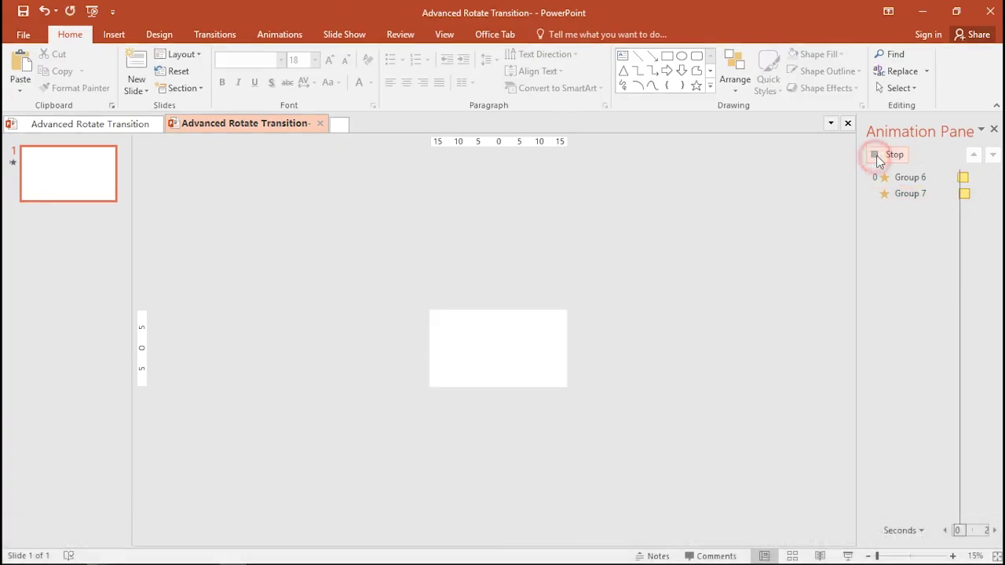
left_click(618, 190)
Step: Copy and paste the blue rectangle group
left_click(411, 406)
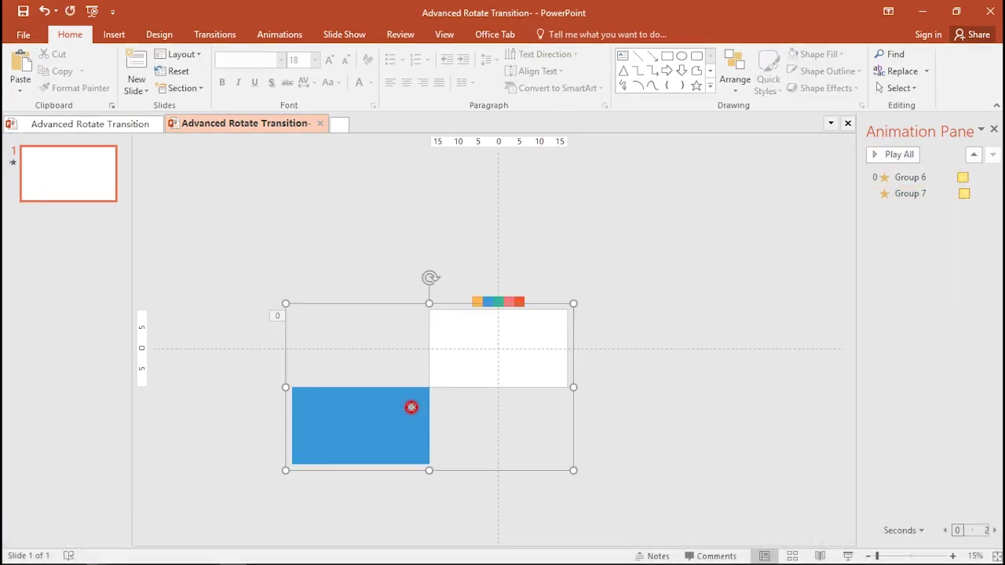
right_click(375, 398)
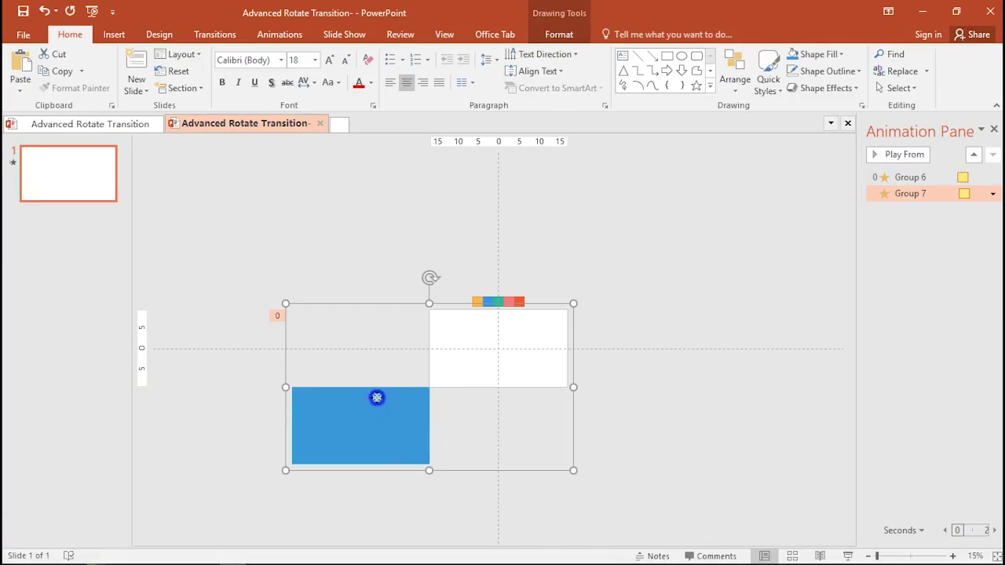
left_click(402, 219)
right_click(539, 252)
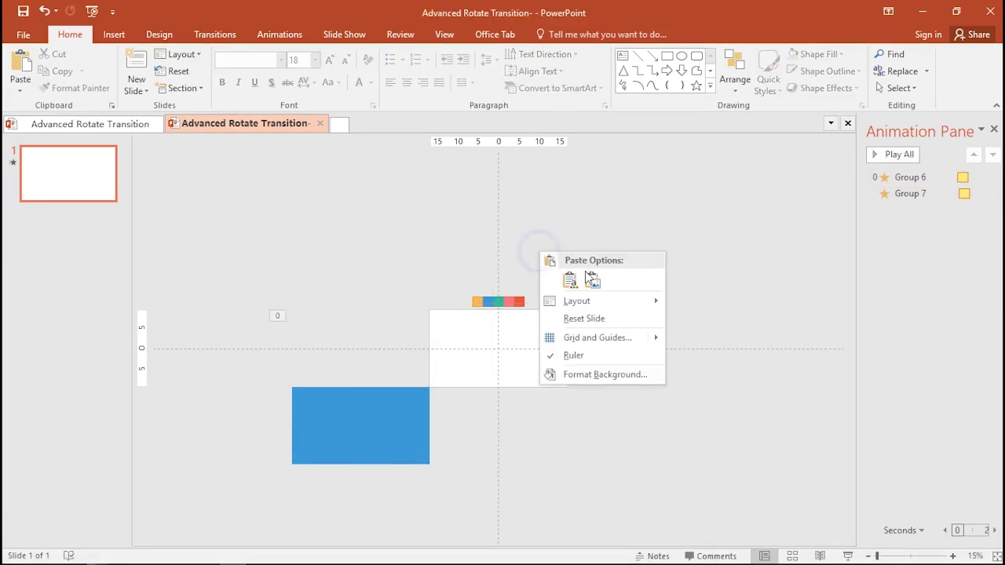
left_click(572, 284)
left_click_drag(379, 432, 561, 431)
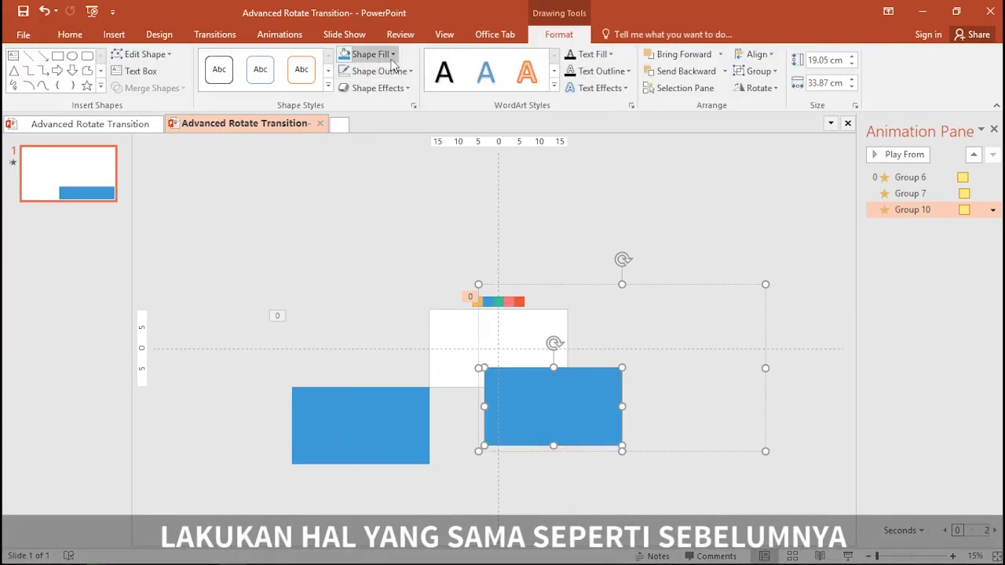
Step: Recolour the copy's rectangle green with the eyedropper and stack it over the blue rectangle
left_click(393, 53)
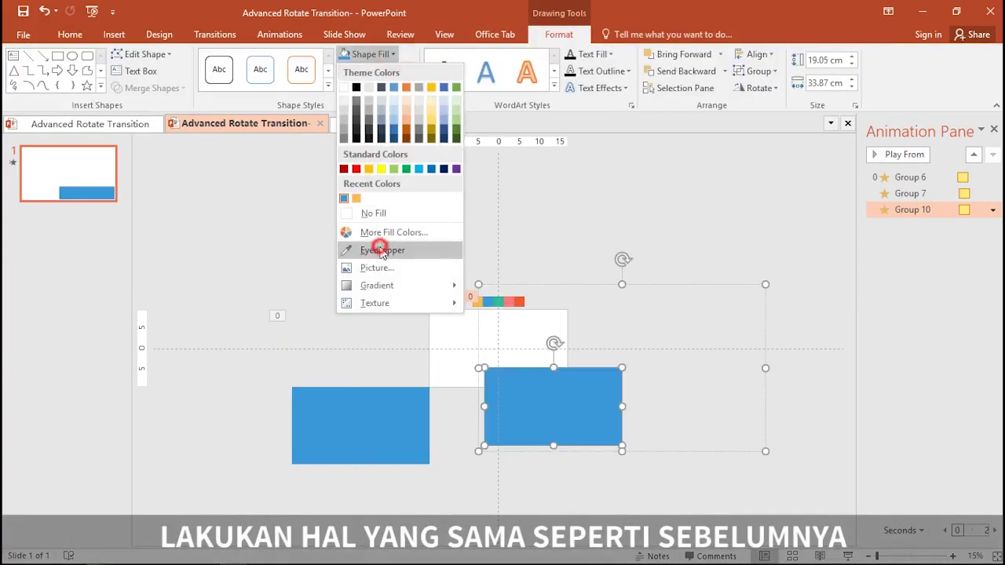
left_click(375, 249)
left_click(503, 299)
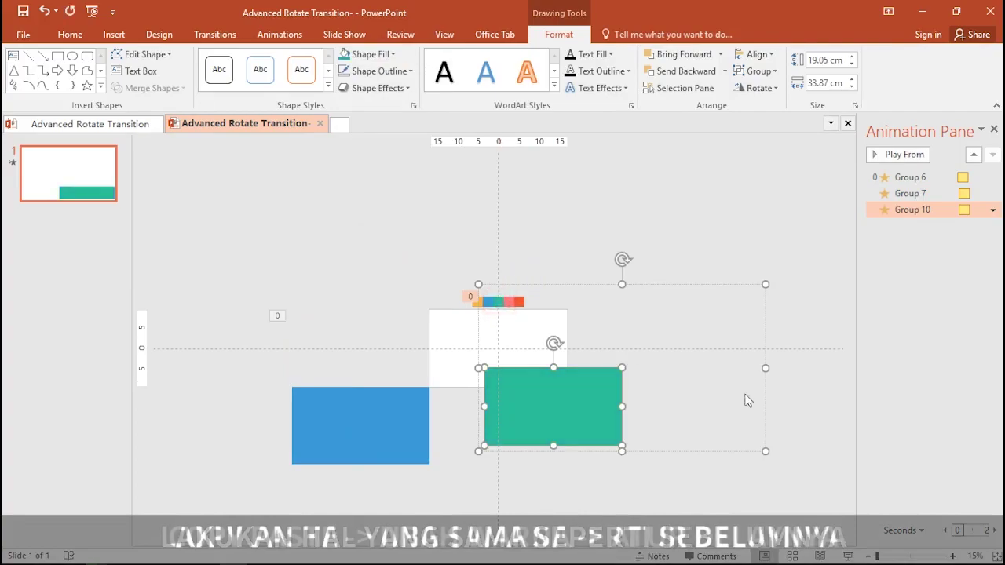
left_click(765, 349)
left_click(688, 323)
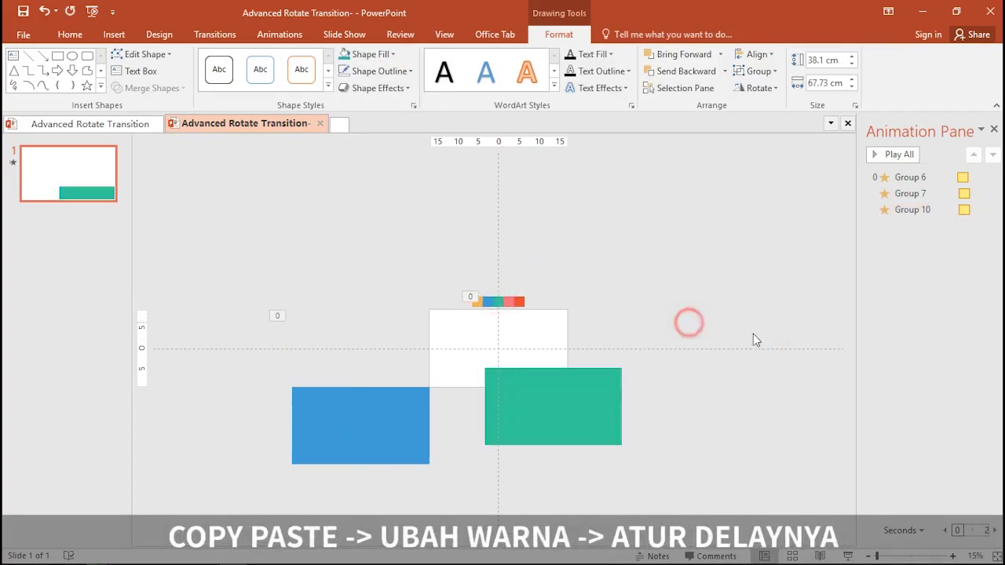
left_click(553, 424)
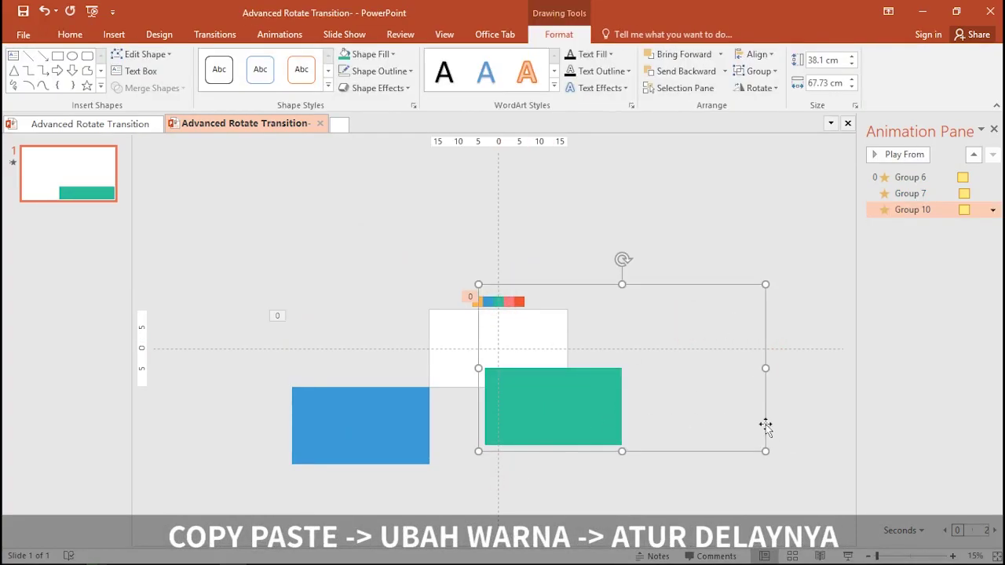
mouse_move(765, 424)
left_mouse_down()
mouse_move(611, 449)
mouse_move(572, 442)
left_mouse_up()
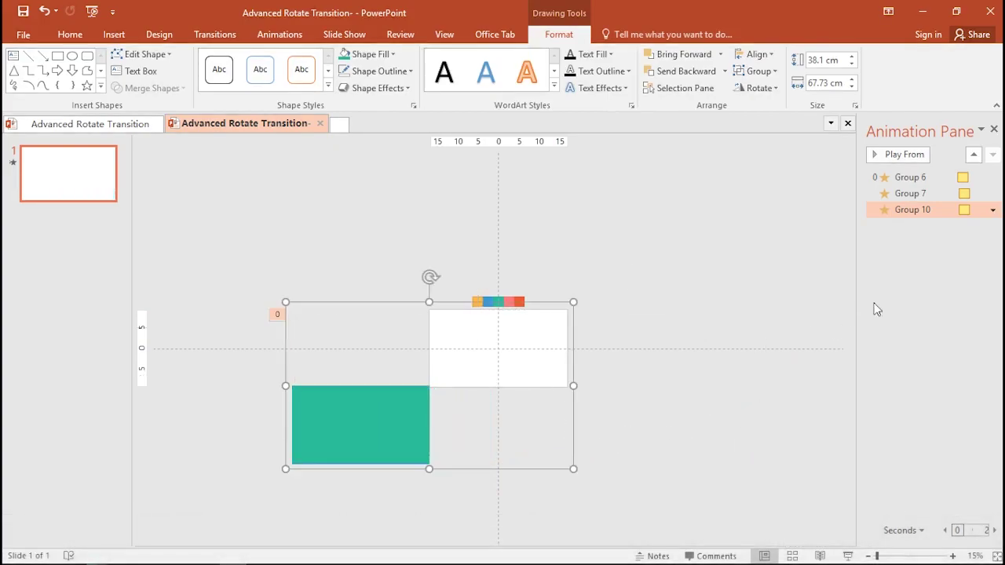
left_click(574, 442)
left_click(574, 448)
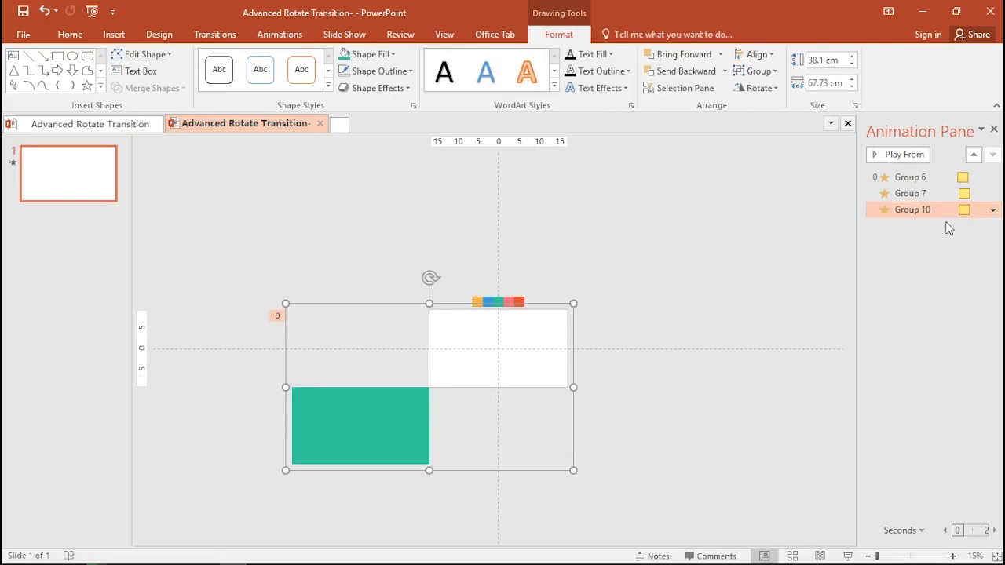
Step: Preview the Group 6, 7 and 10 spins with Play All, then reselect the green group
left_click(748, 253)
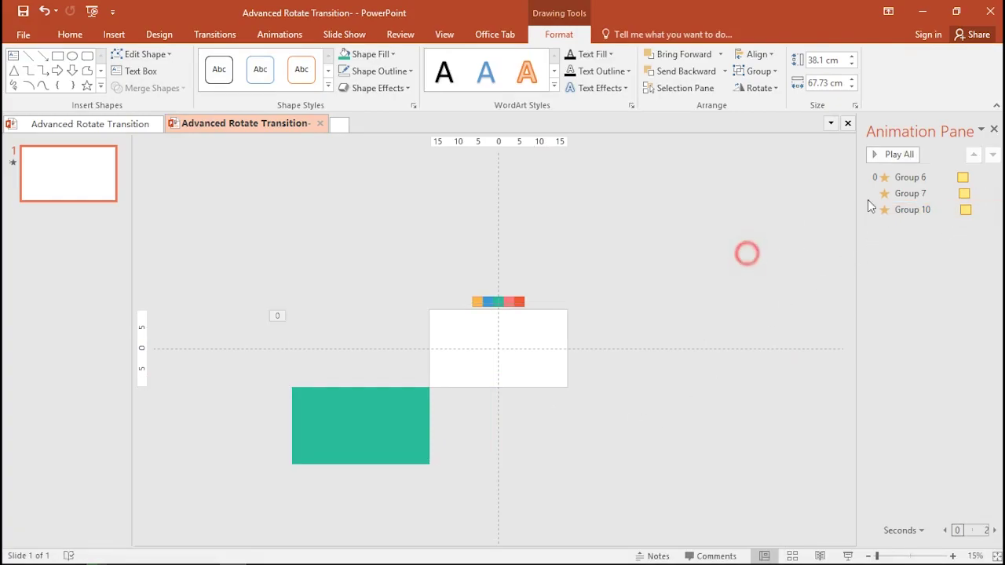
left_click(893, 157)
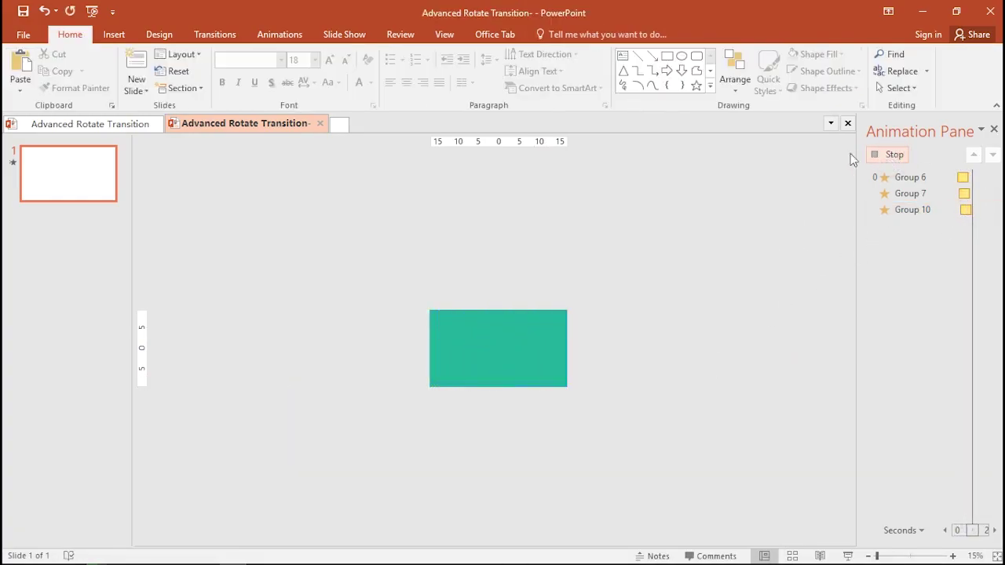
left_click(537, 260)
left_click(384, 461)
Step: Copy and paste the green rectangle group
right_click(384, 446)
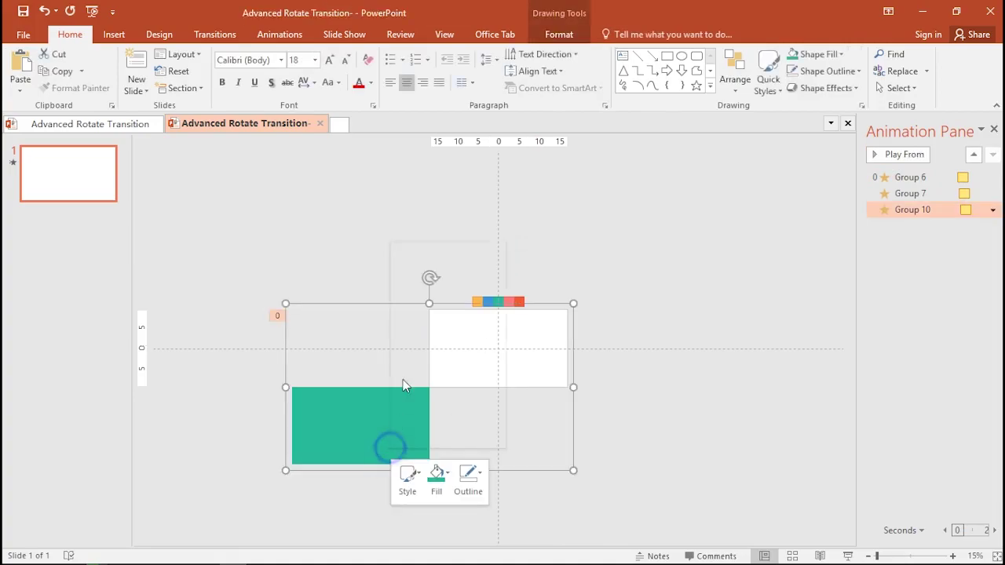
left_click(530, 264)
right_click(530, 266)
left_click(558, 287)
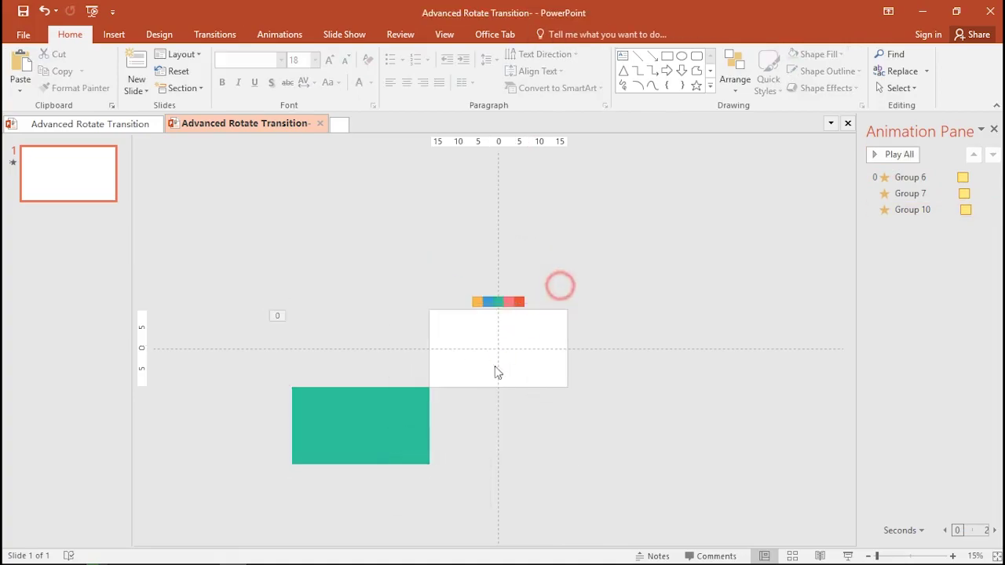
mouse_move(574, 411)
left_mouse_down()
mouse_move(661, 401)
mouse_move(736, 412)
left_mouse_up()
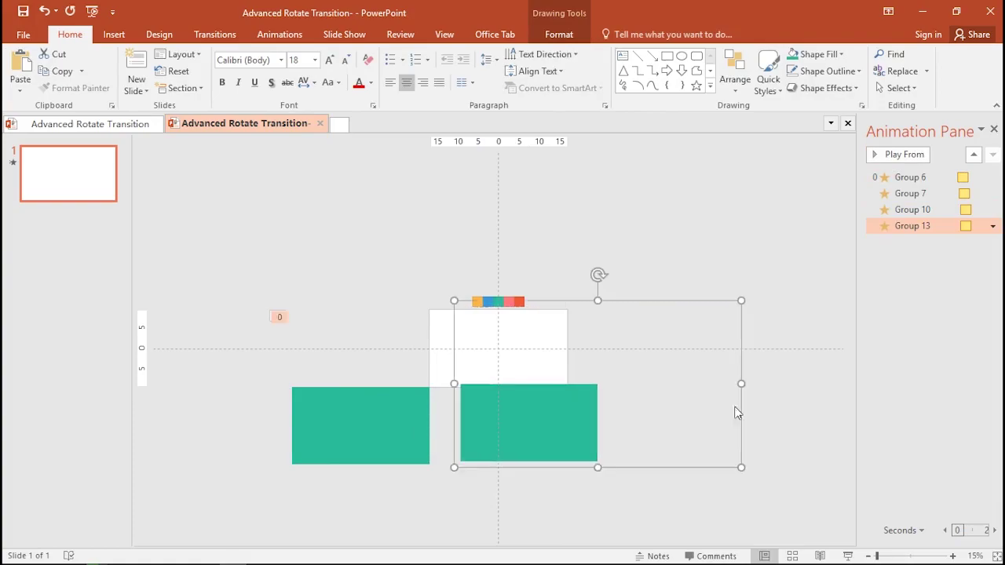
Step: Fill the copied rectangle with the colour strip's pink using the eyedropper
left_click(540, 441)
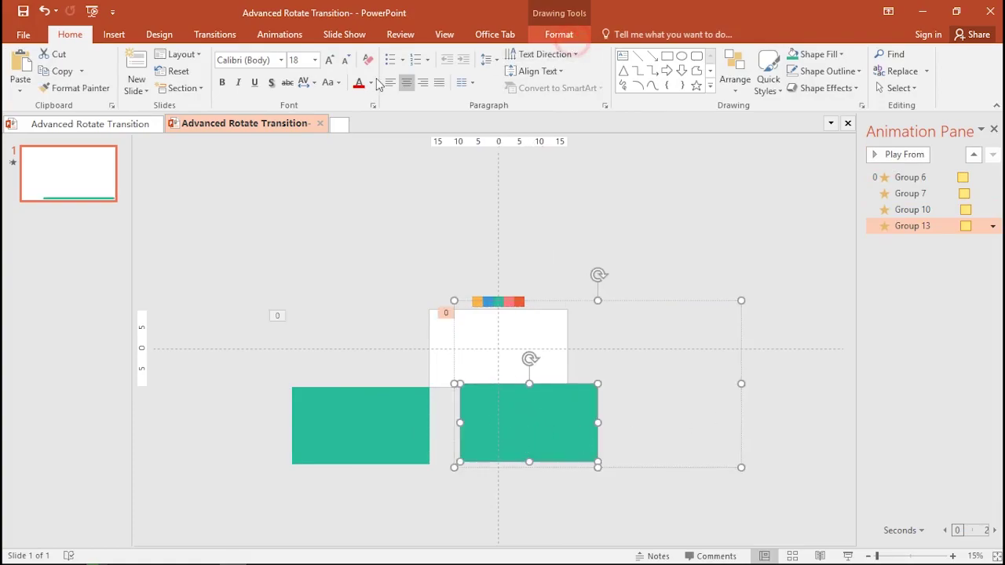
scroll(394, 63, "down", 9)
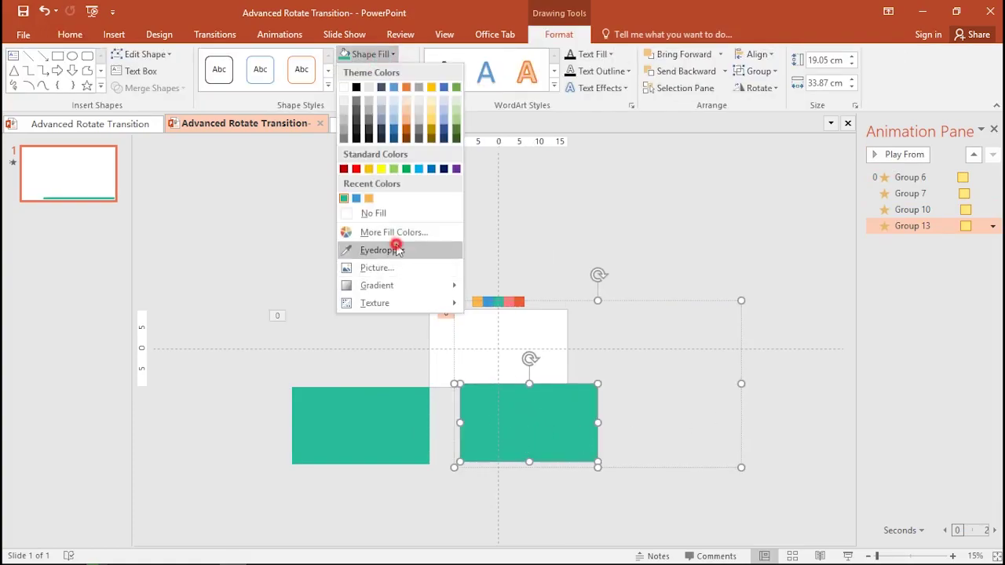
left_click(350, 248)
left_click(509, 301)
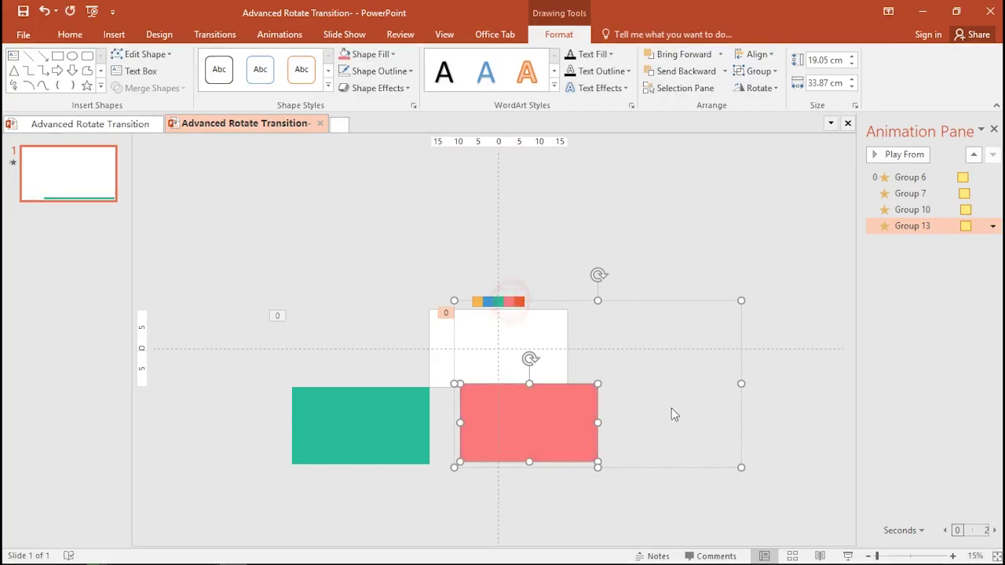
left_click(742, 429)
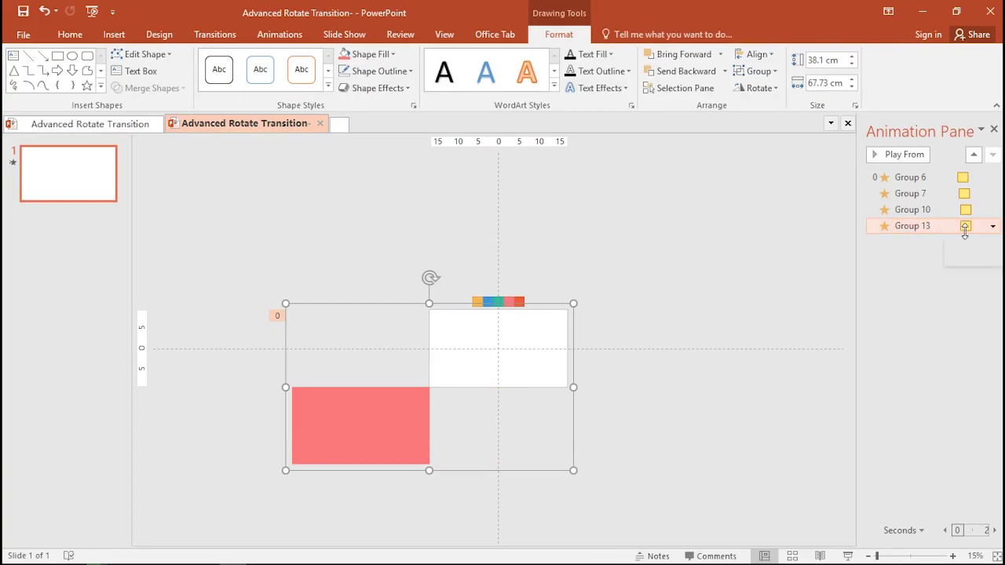
Step: Preview all four spin animations, then select the pink group
left_click(835, 215)
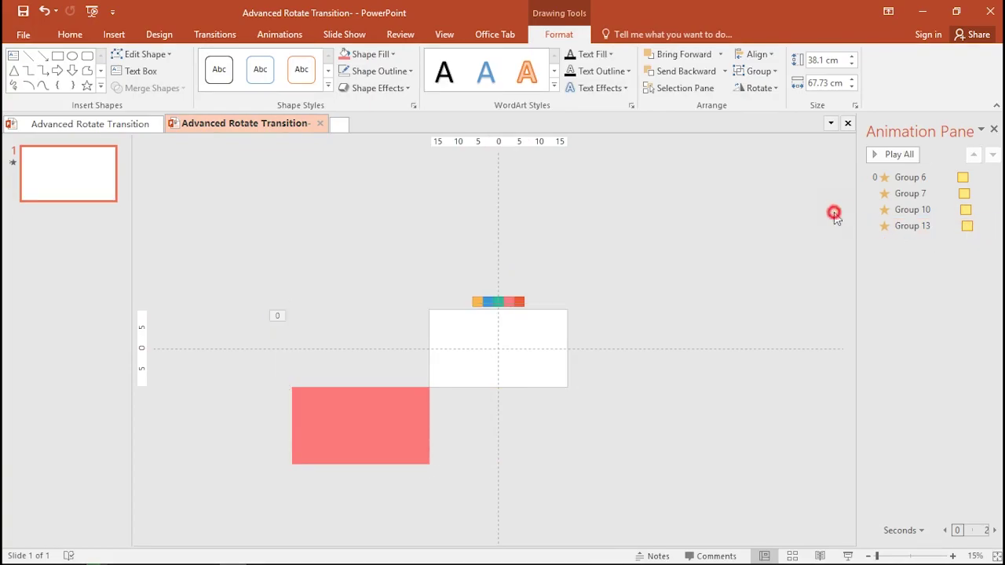
left_click(901, 157)
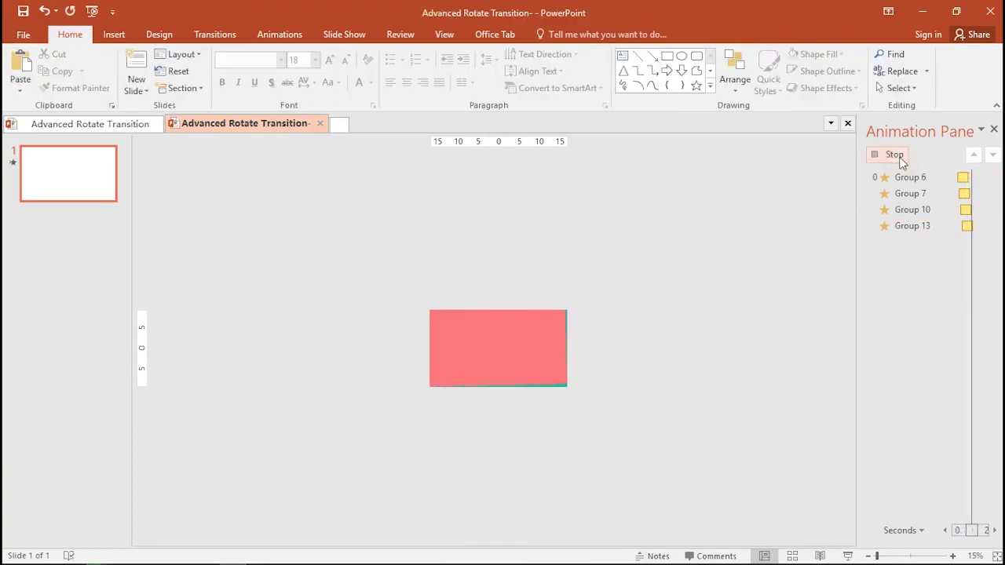
left_click(758, 188)
left_click(388, 427)
Step: Copy and paste the pink rectangle group
right_click(388, 426)
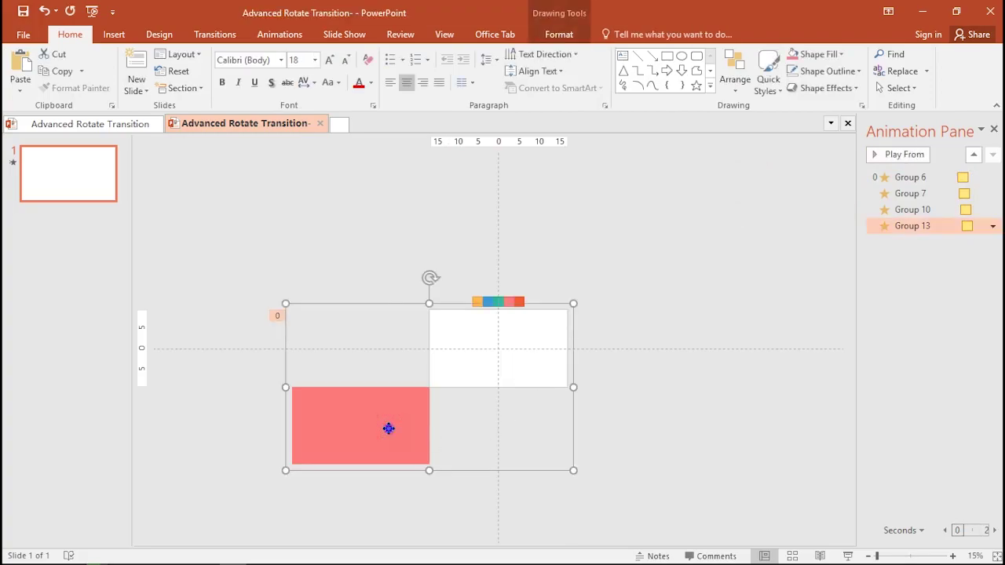
left_click(447, 256)
right_click(629, 306)
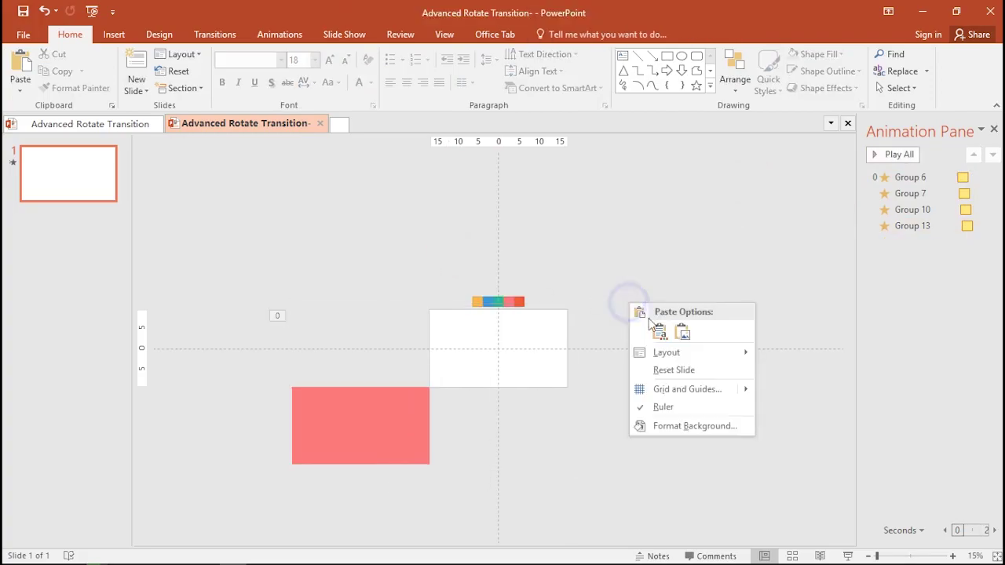
left_click(655, 330)
left_click_drag(579, 406, 651, 427)
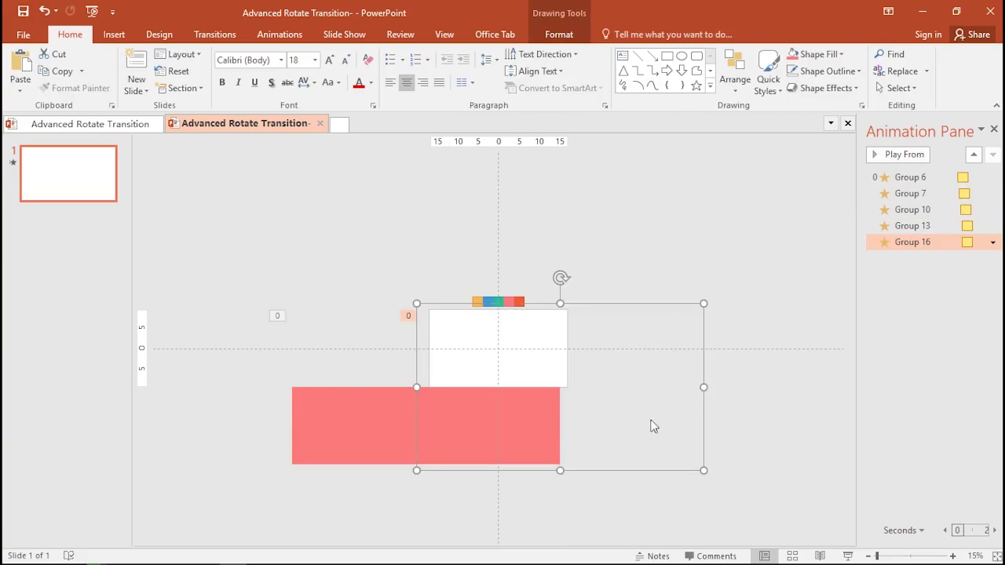
left_click(596, 468)
left_click_drag(526, 451, 577, 447)
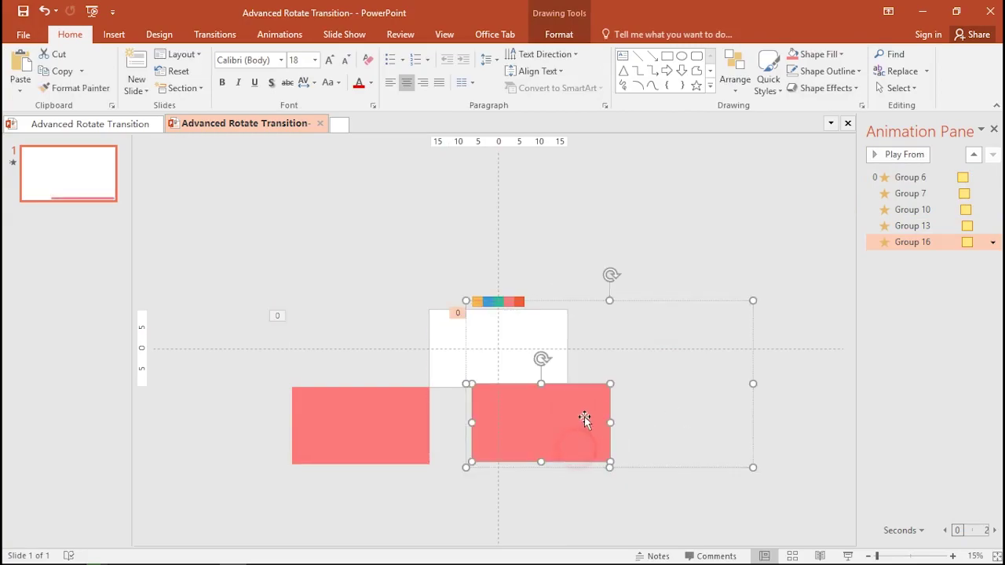
Step: Fill the copy's rectangle with the strip's orange-red and stack it over the pink rectangle
left_click(559, 34)
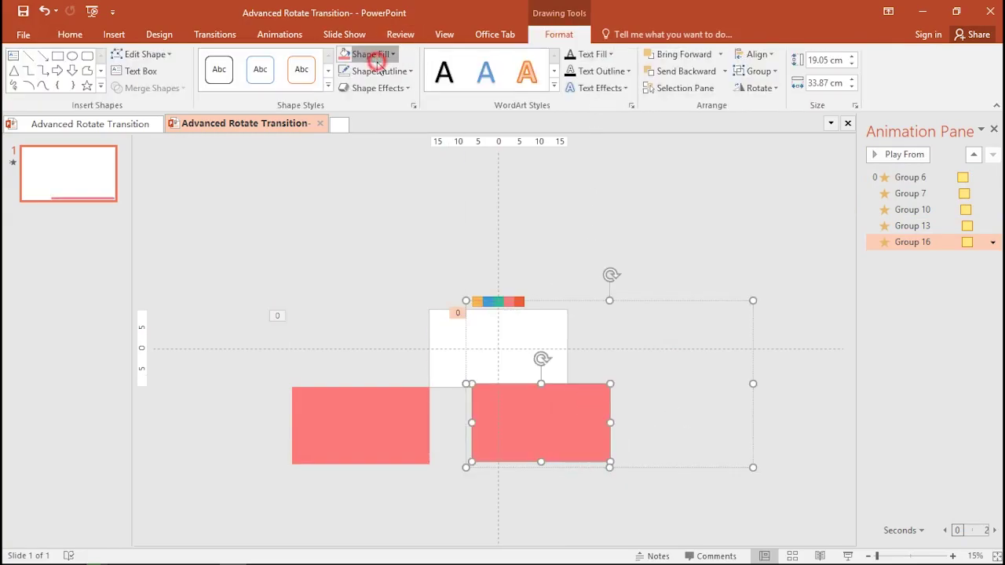
left_click(377, 63)
left_click(403, 253)
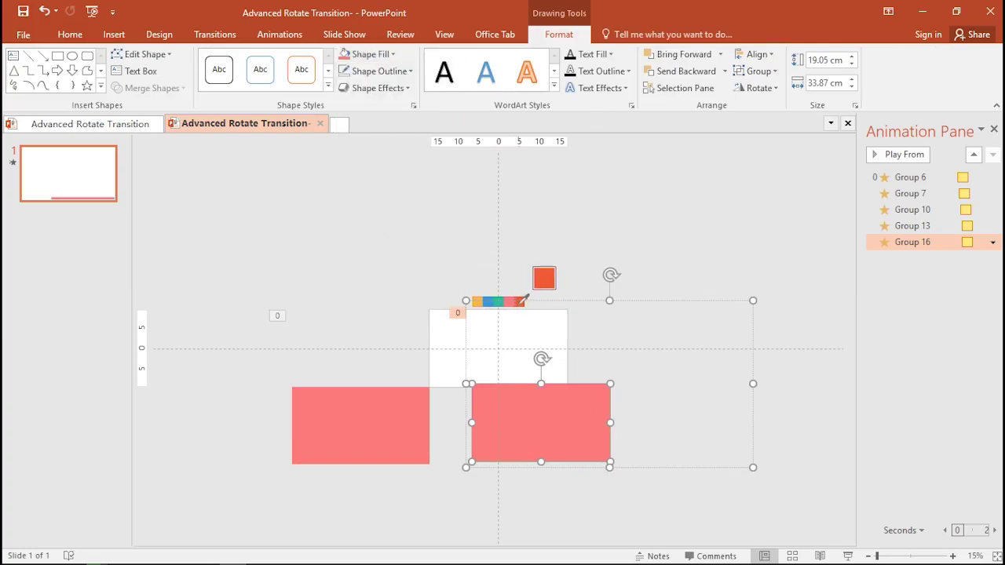
left_click(519, 301)
left_click_drag(753, 409, 574, 412)
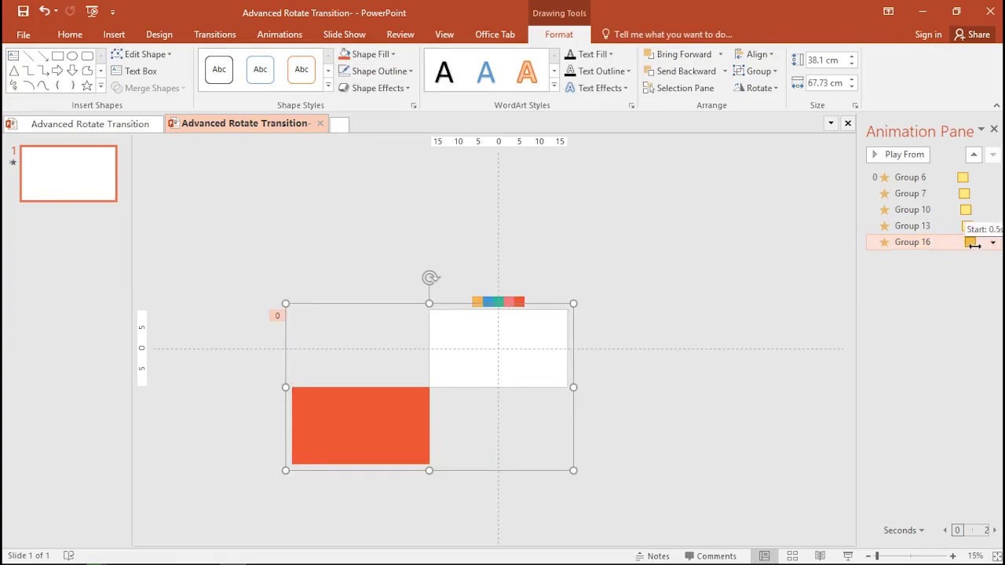
Step: Delay Group 16's spin slightly after Group 13's and preview all five animations
left_click_drag(975, 245, 972, 245)
left_click(854, 242)
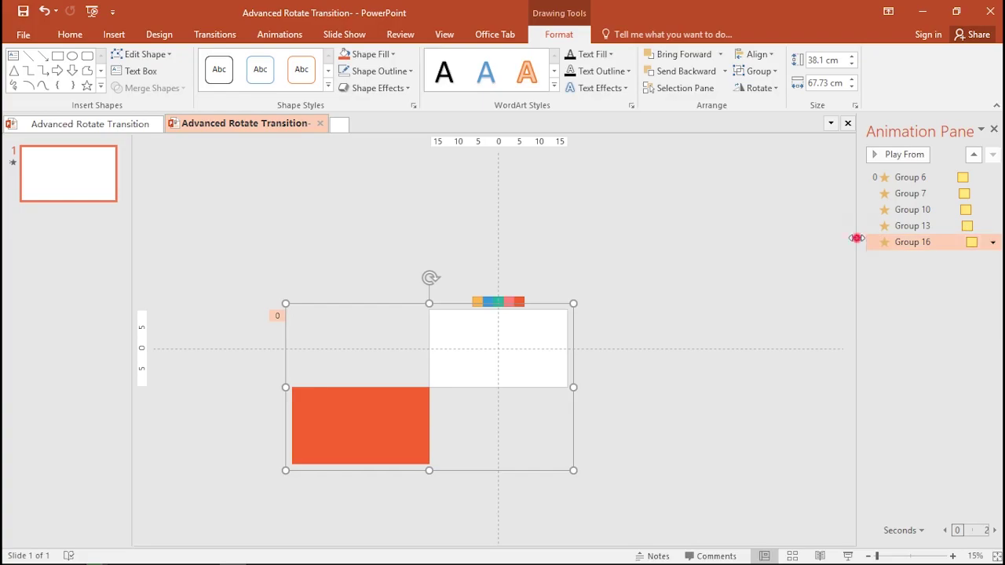
left_click(802, 216)
left_click(878, 154)
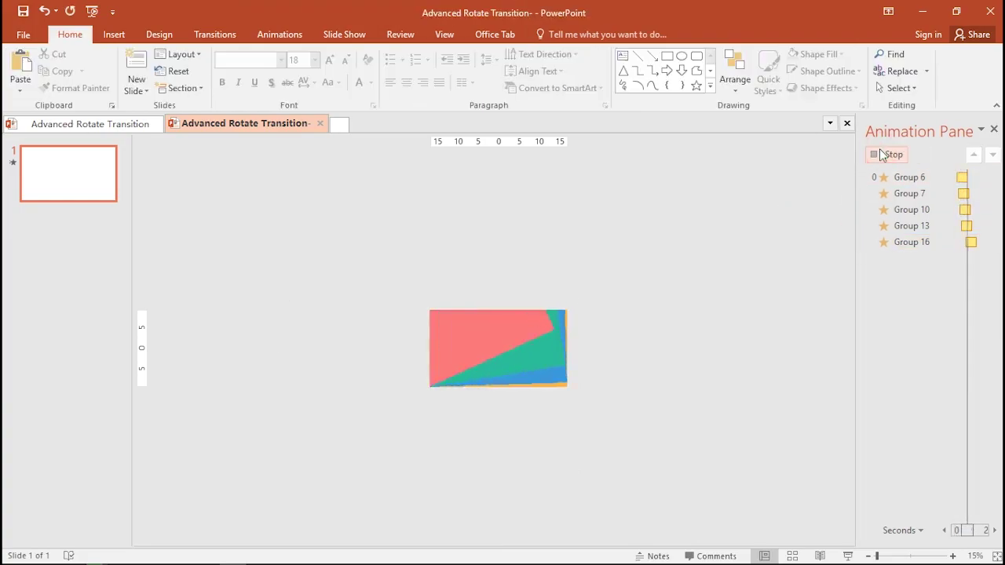
left_click(739, 178)
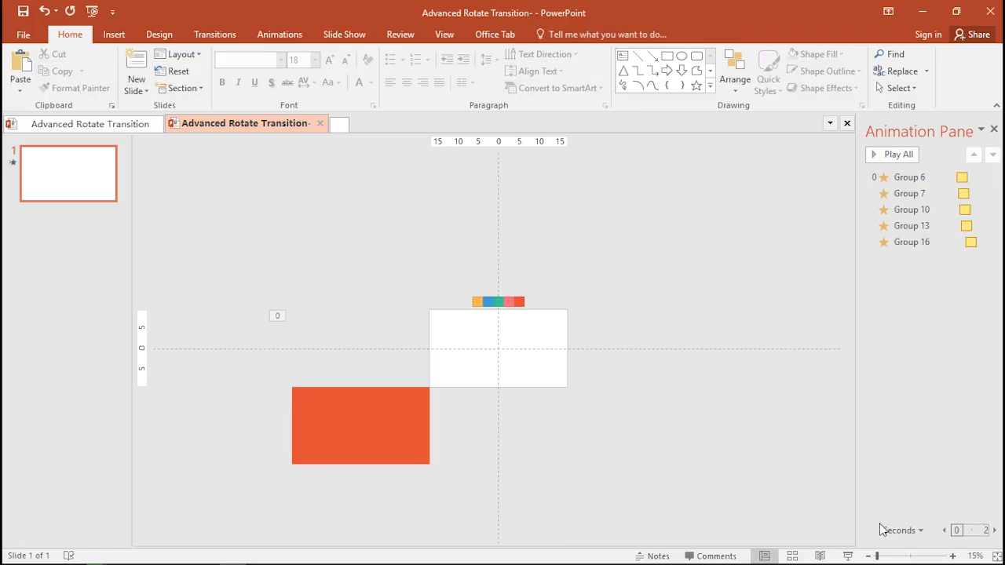